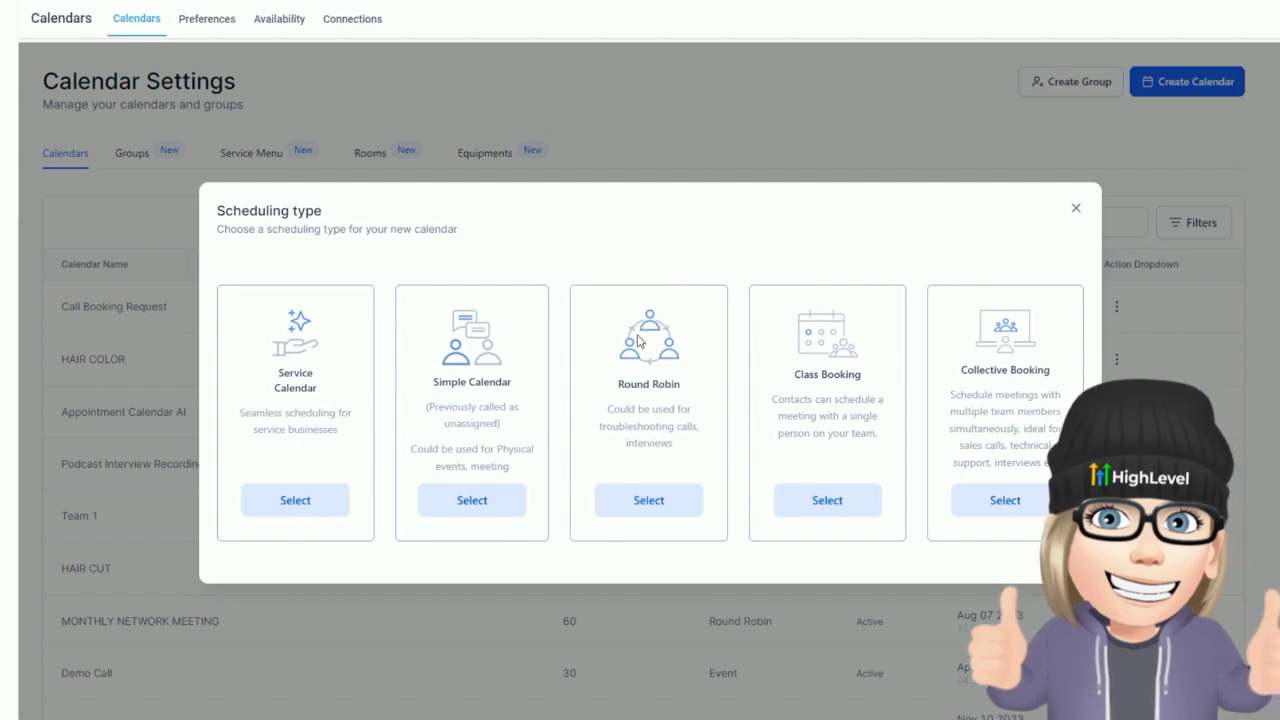
Step: Start a new Round Robin calendar named "sales" with DEMO USER and DEMO USER2 as team members
left_click(648, 500)
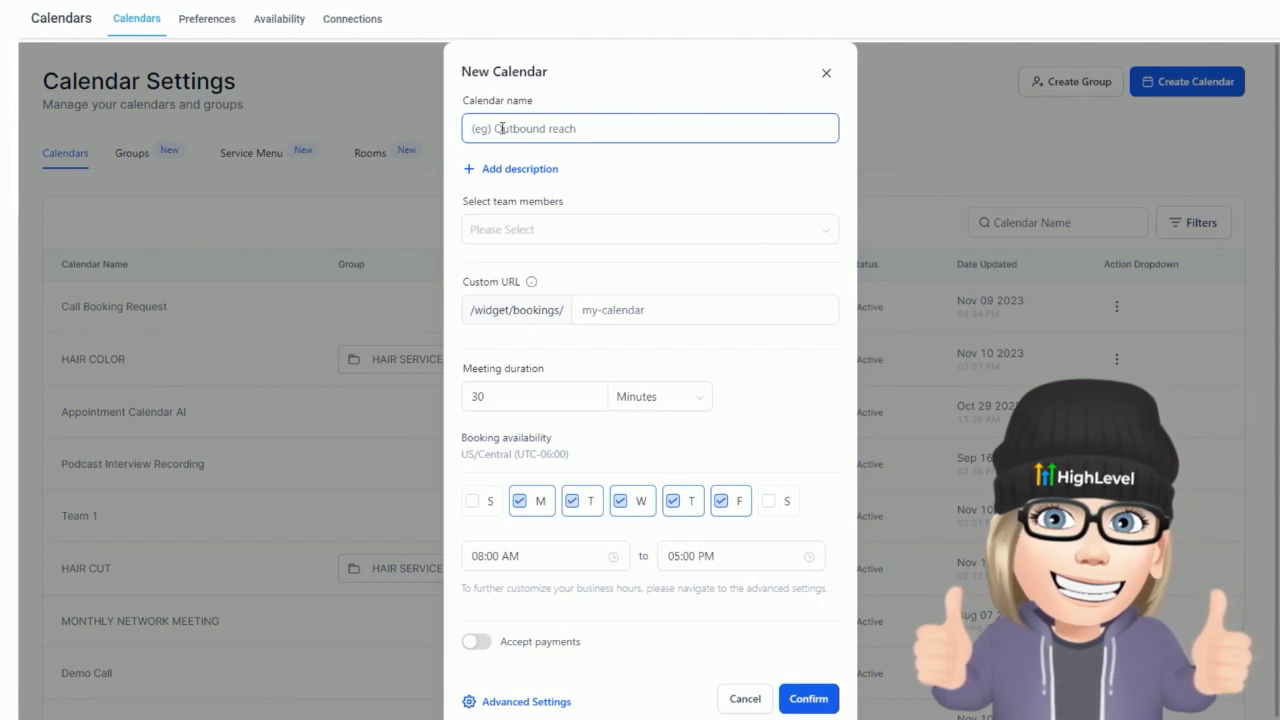
type("sales")
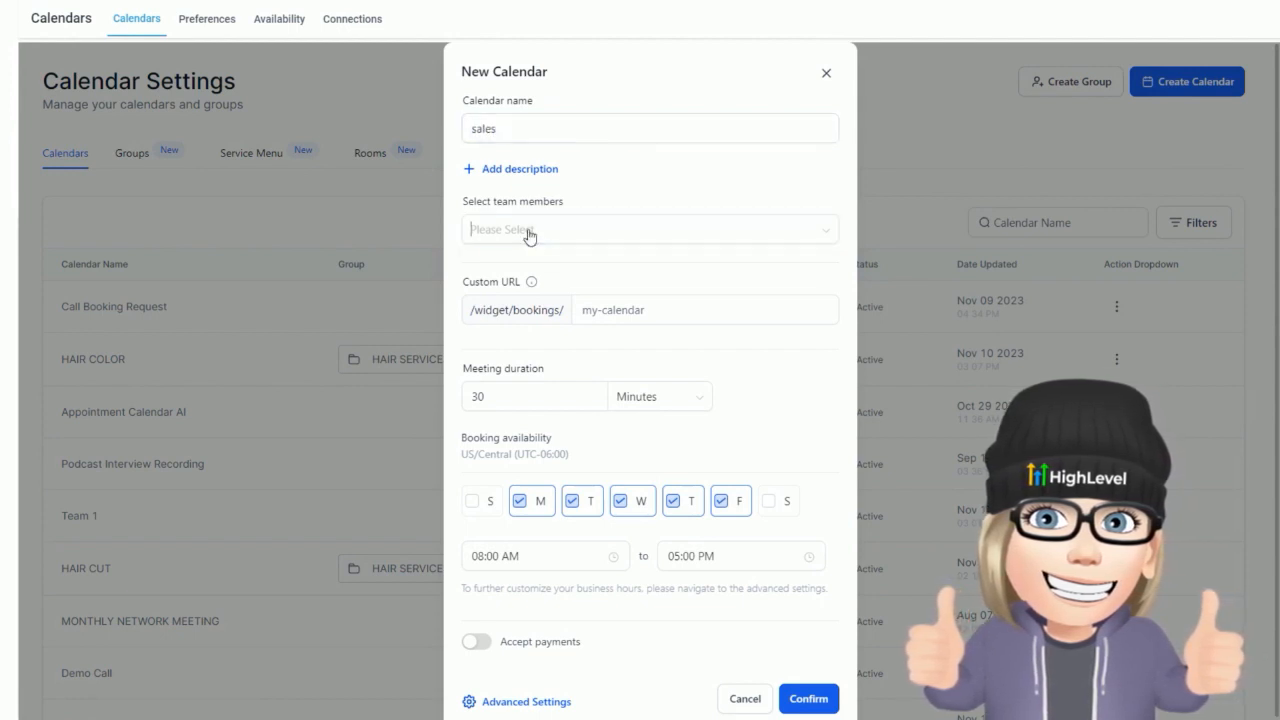
left_click(528, 233)
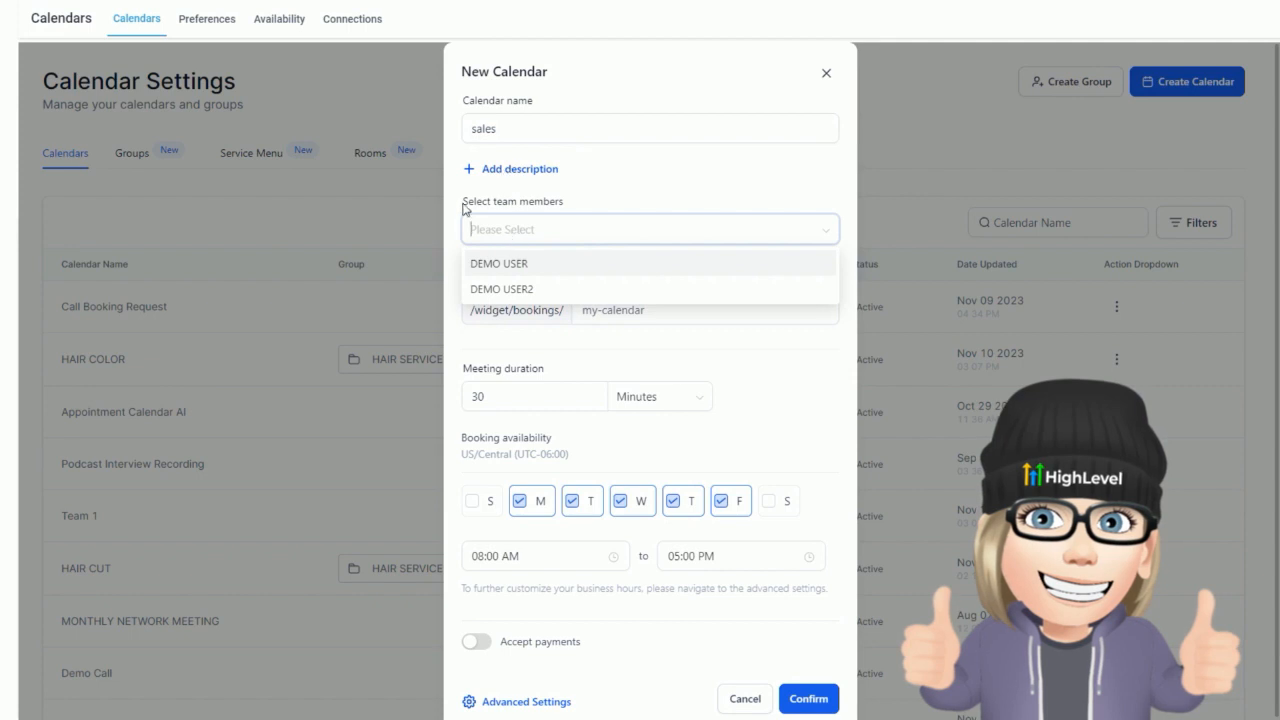
left_click(506, 268)
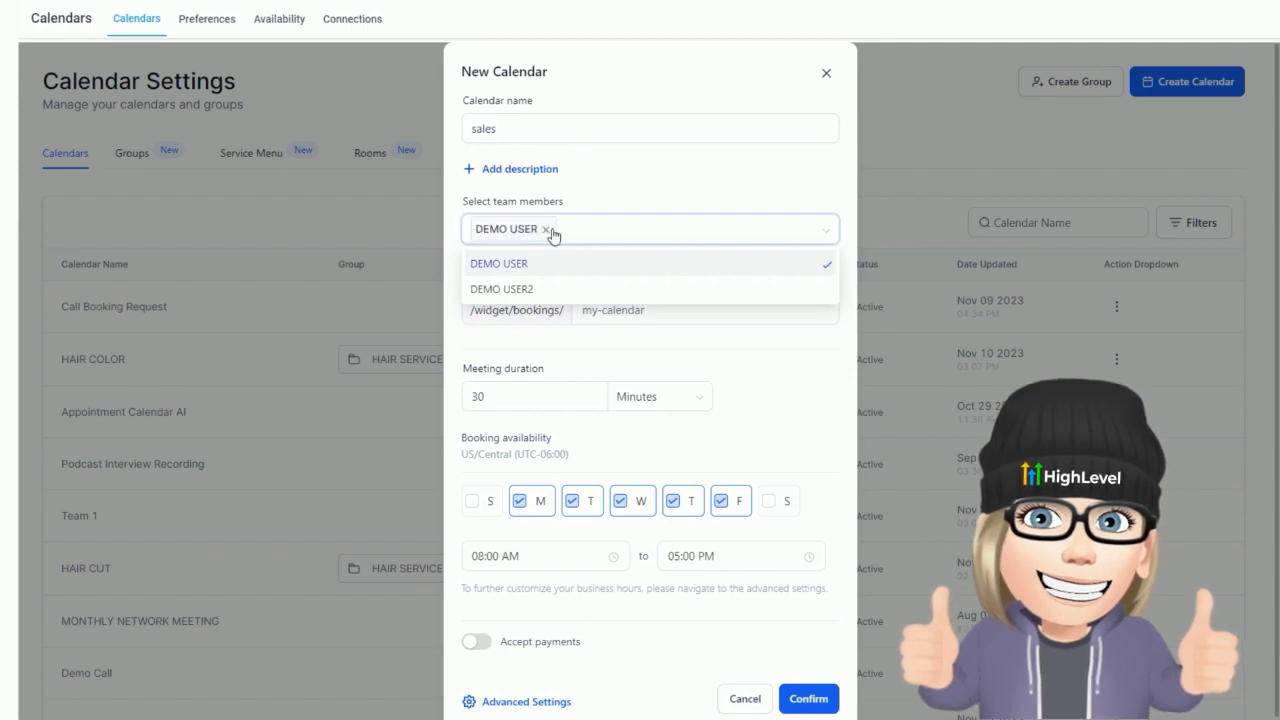
left_click(525, 289)
left_click(660, 185)
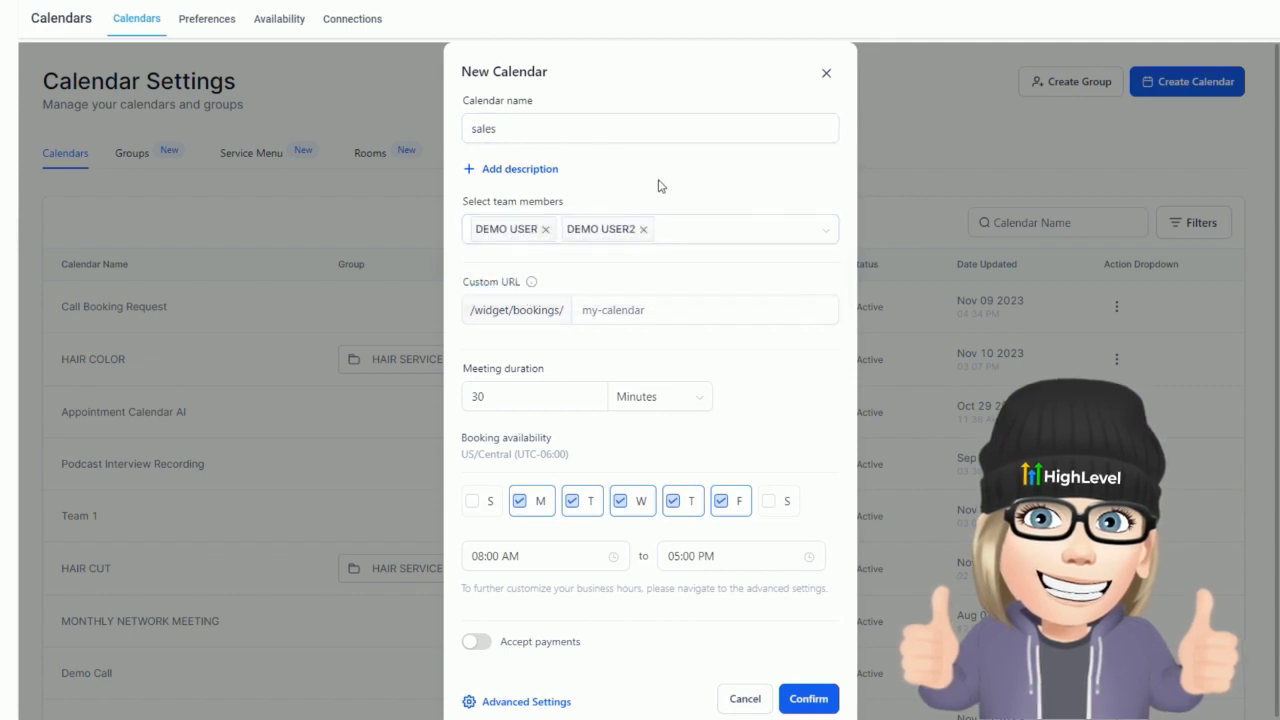
Step: Set the calendar's custom URL to "sleas-demo--calendar" and check the meeting duration and booking availability
left_click(651, 314)
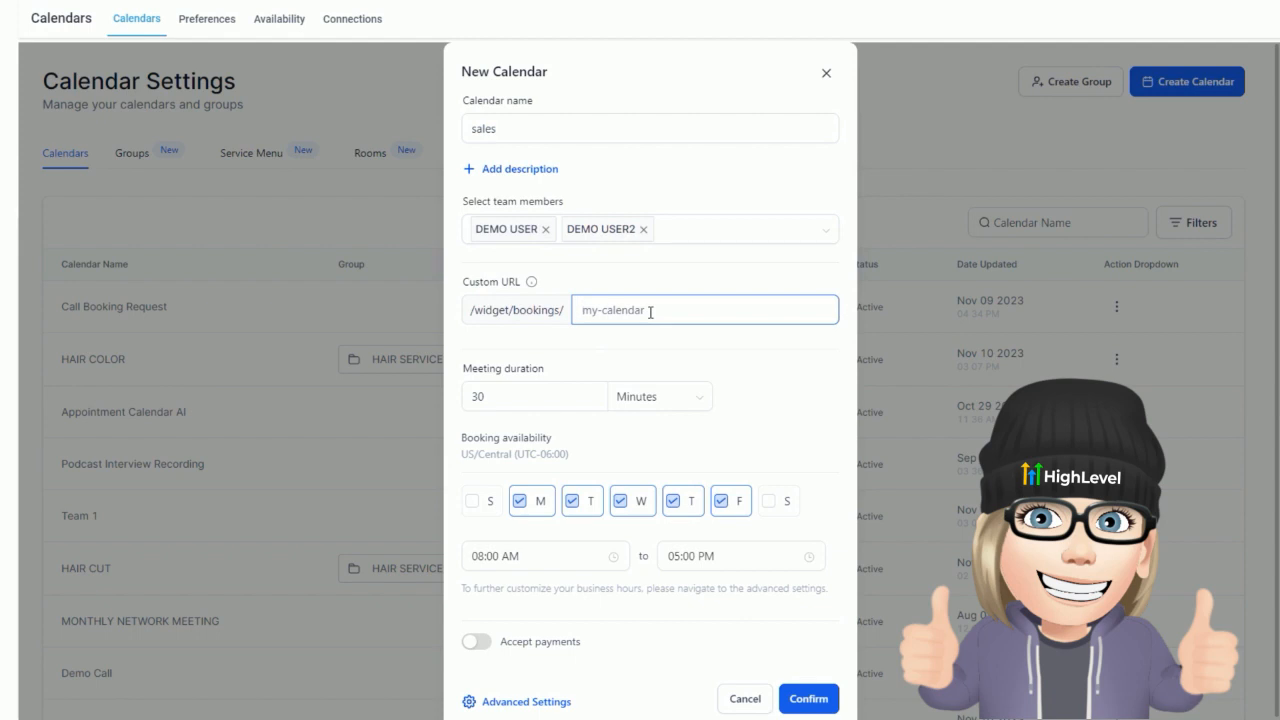
type("sleas-demo--calendar")
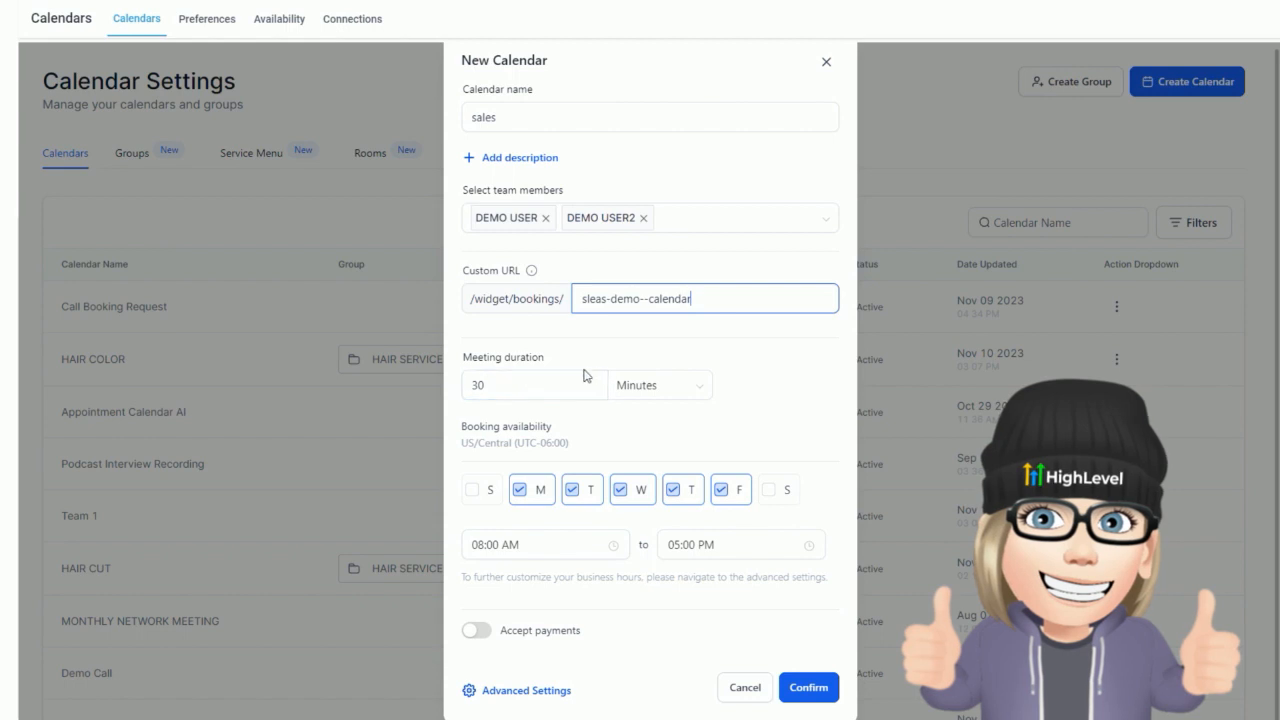
left_click(534, 384)
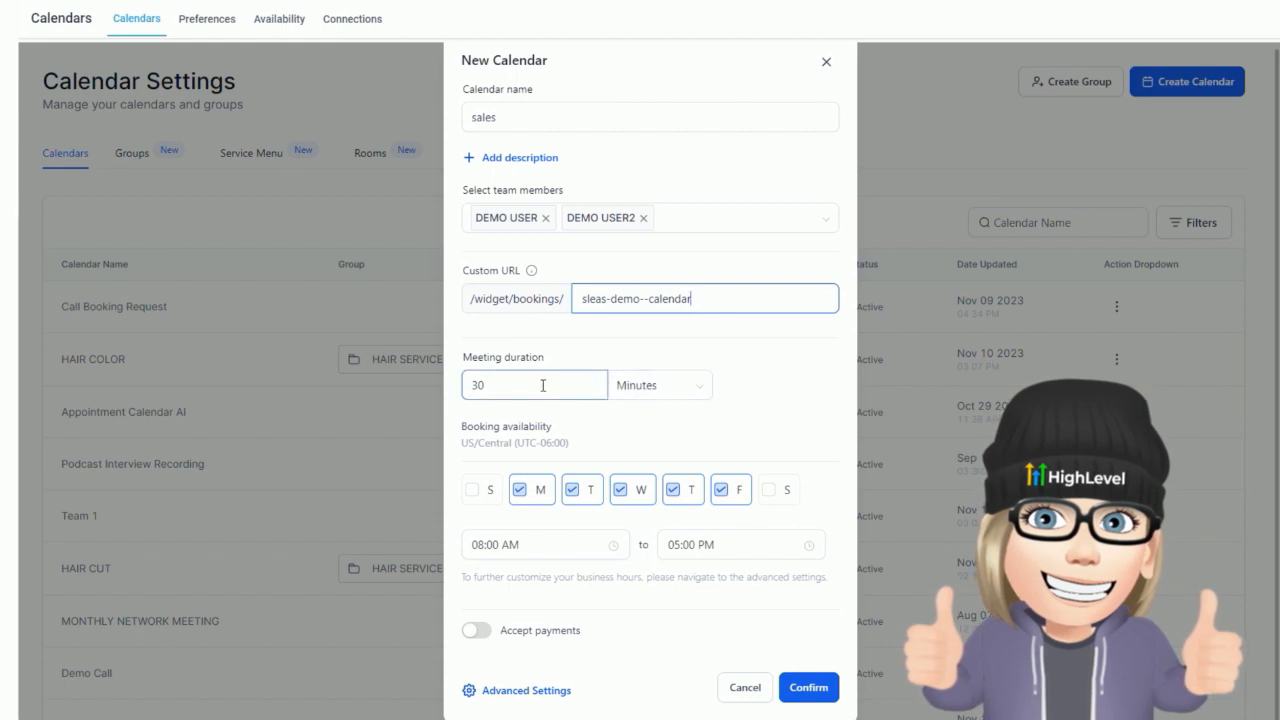
left_click(632, 394)
left_click(515, 392)
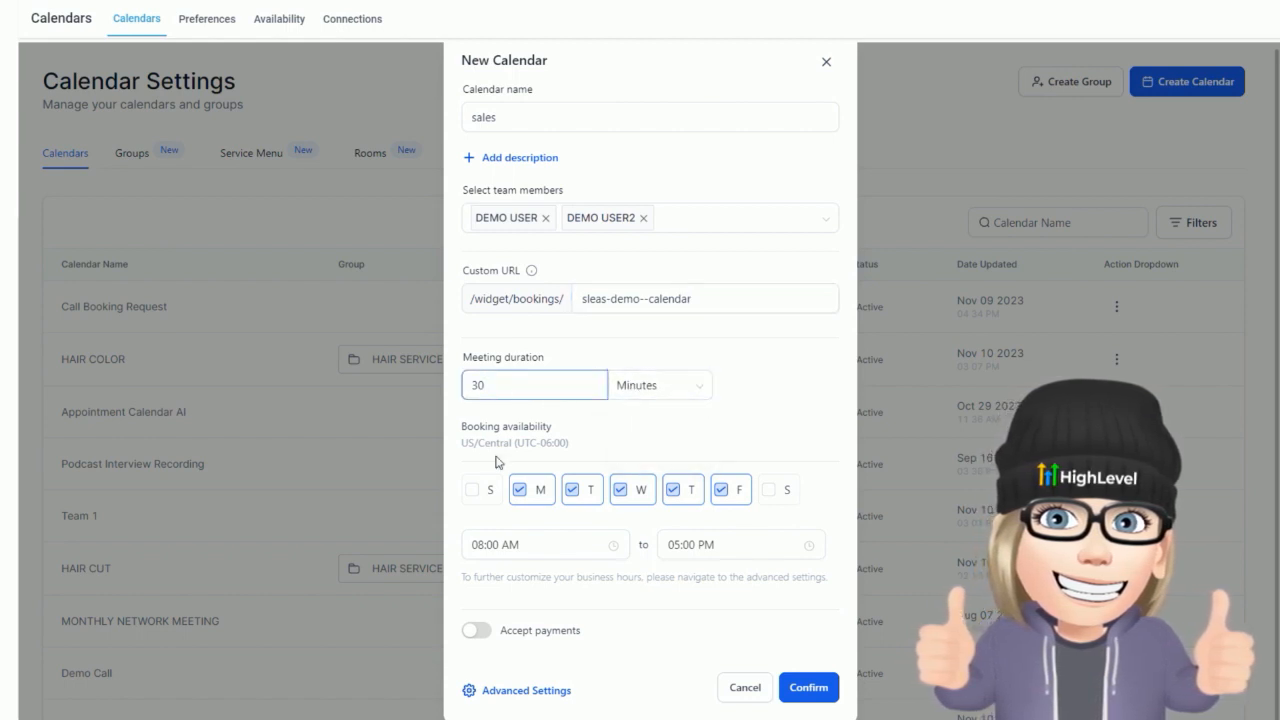
left_click_drag(481, 426, 558, 436)
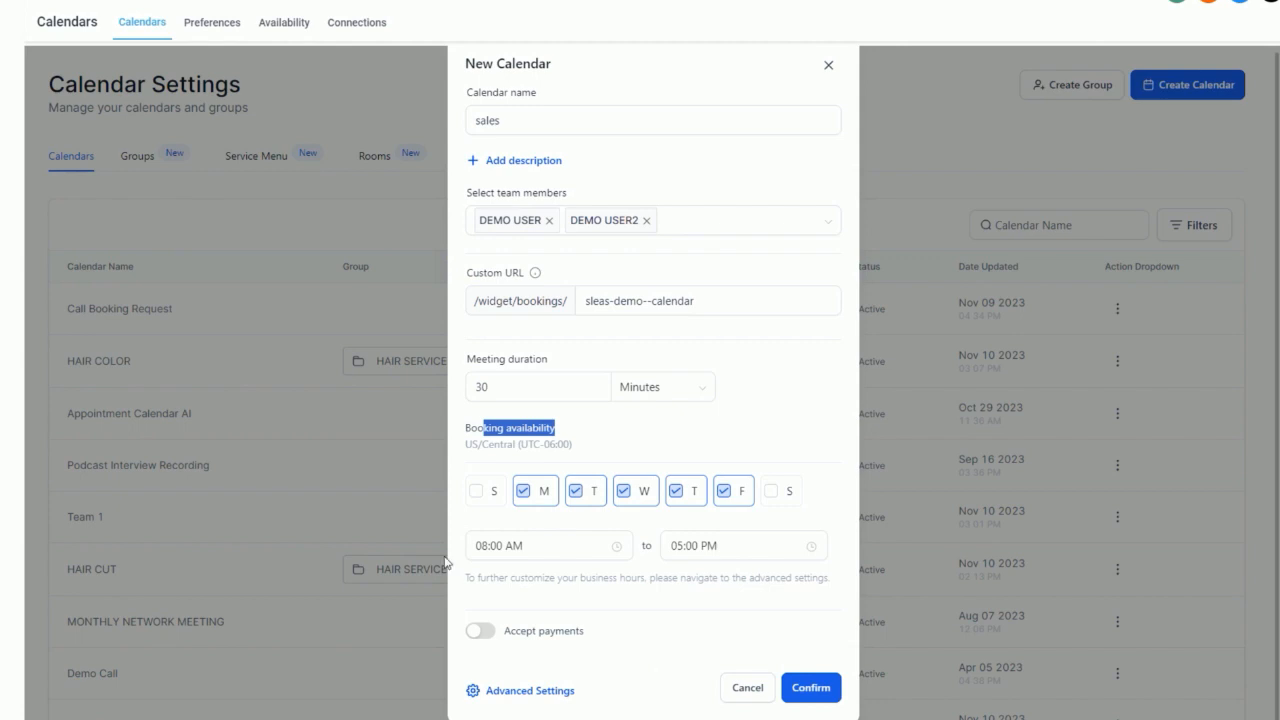
Step: Open the calendar's advanced settings and review the meeting details, including the name, description, group and custom URL
left_click(521, 695)
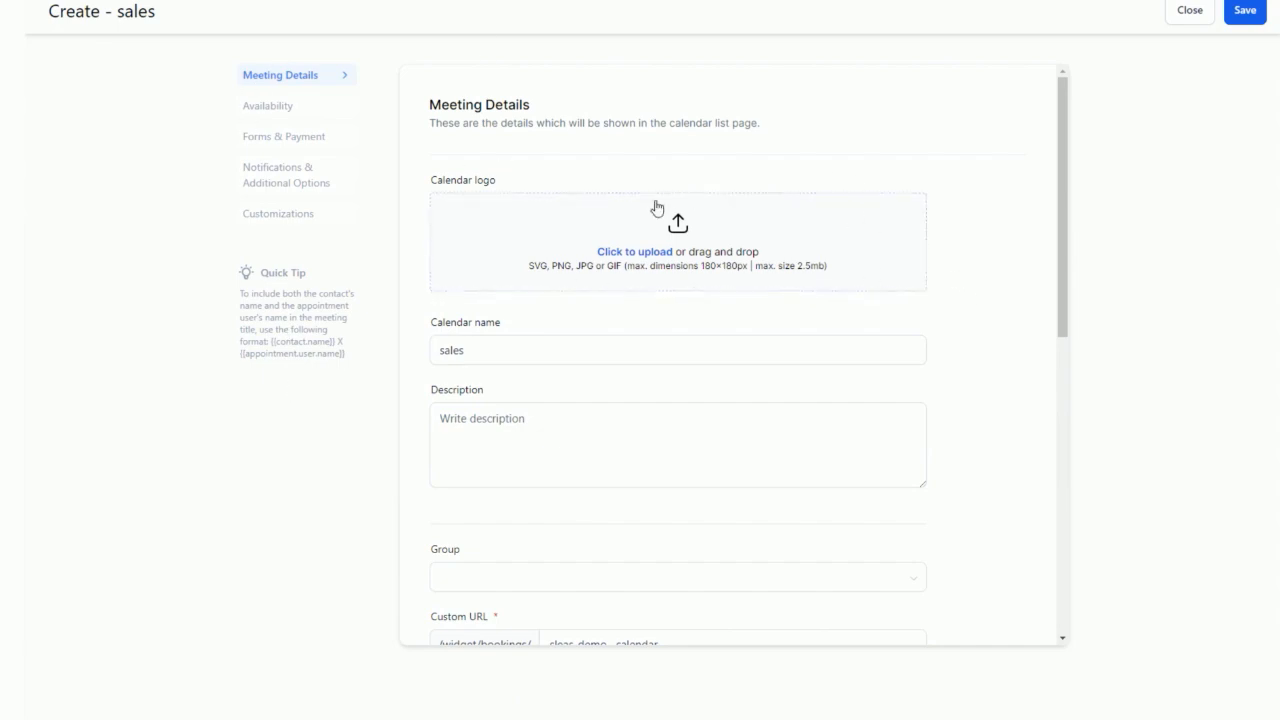
left_click(489, 341)
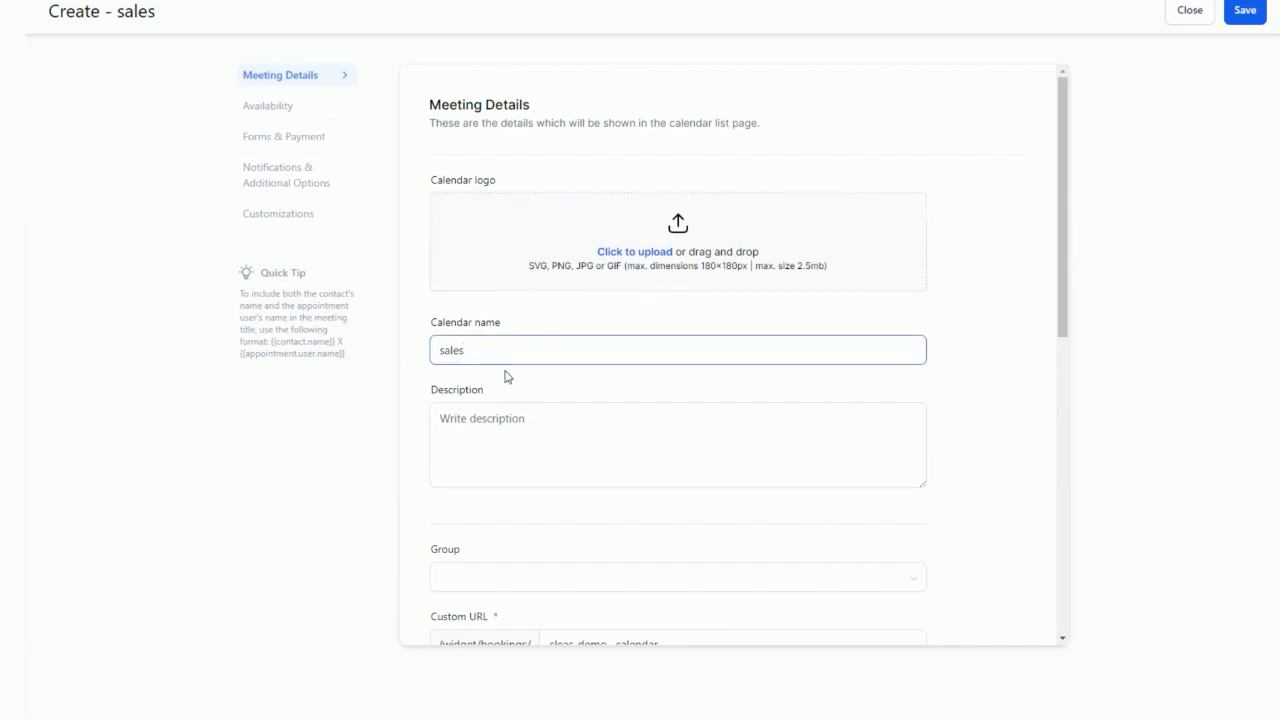
left_click(493, 419)
scroll(498, 480, "down", 4)
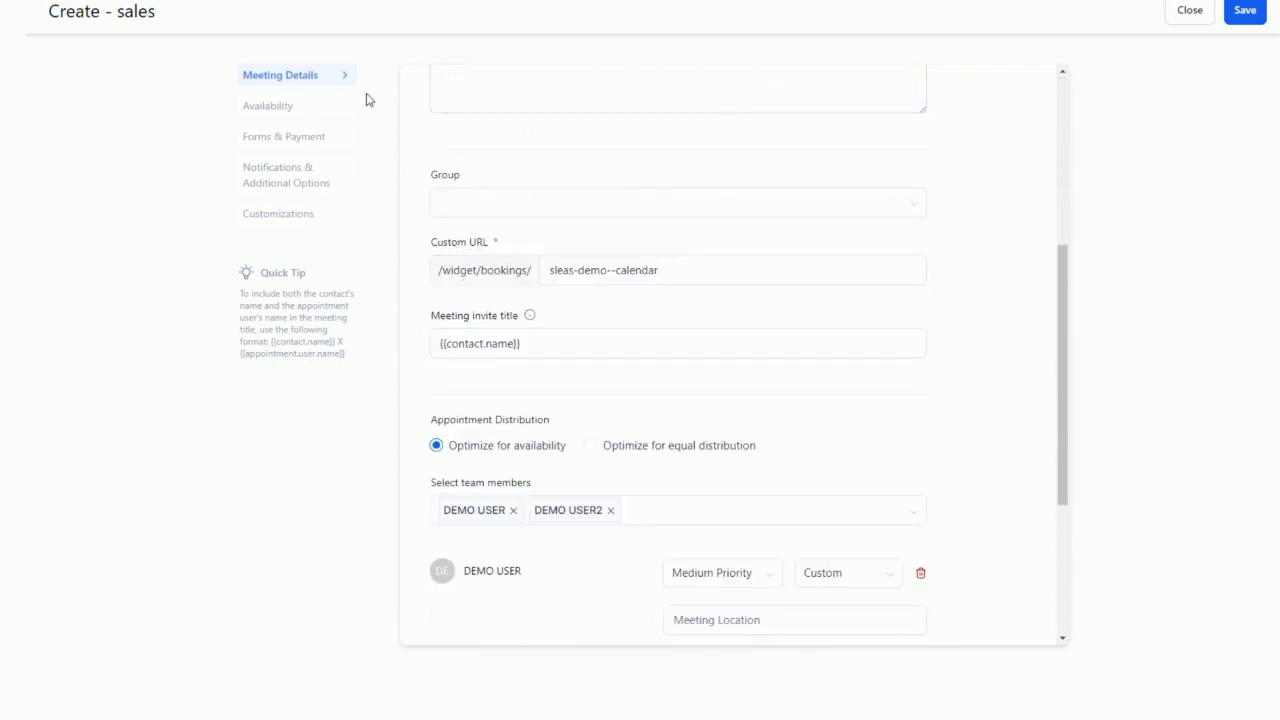
left_click(676, 256)
scroll(480, 429, "down", 1)
scroll(480, 423, "down", 2)
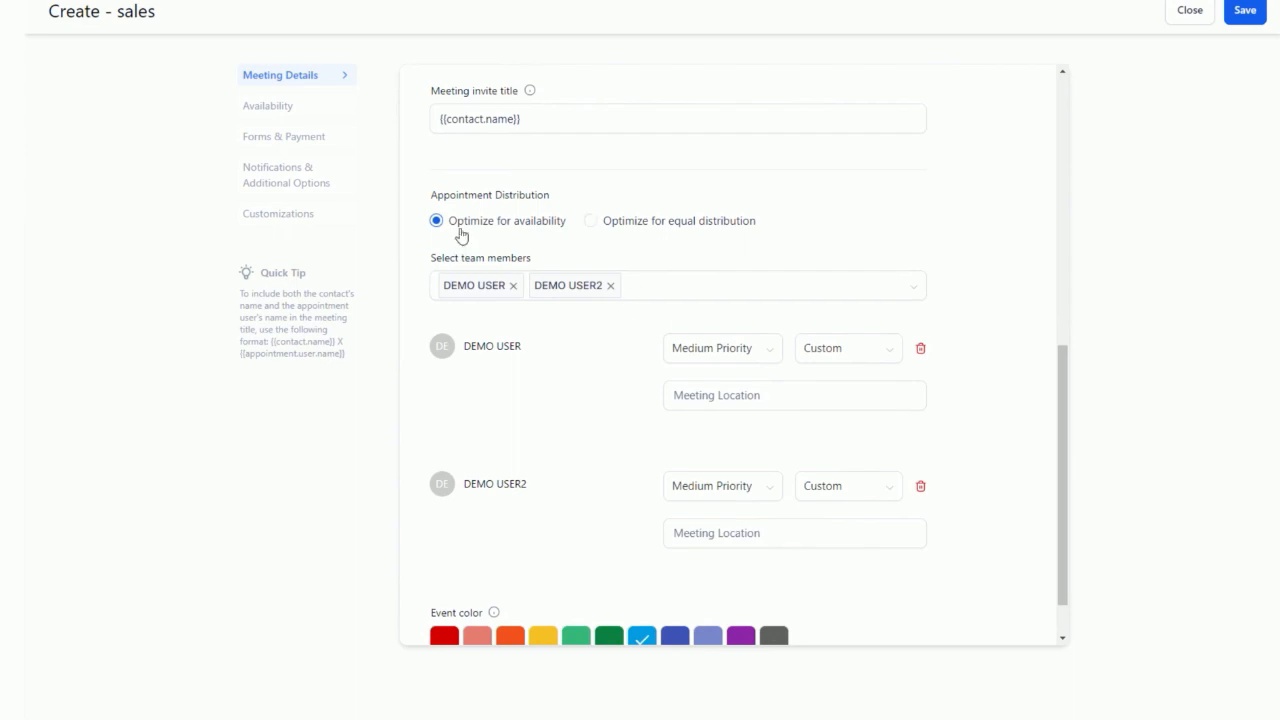
Step: Optimize appointment distribution for availability and set DEMO USER to High Priority
left_click(590, 222)
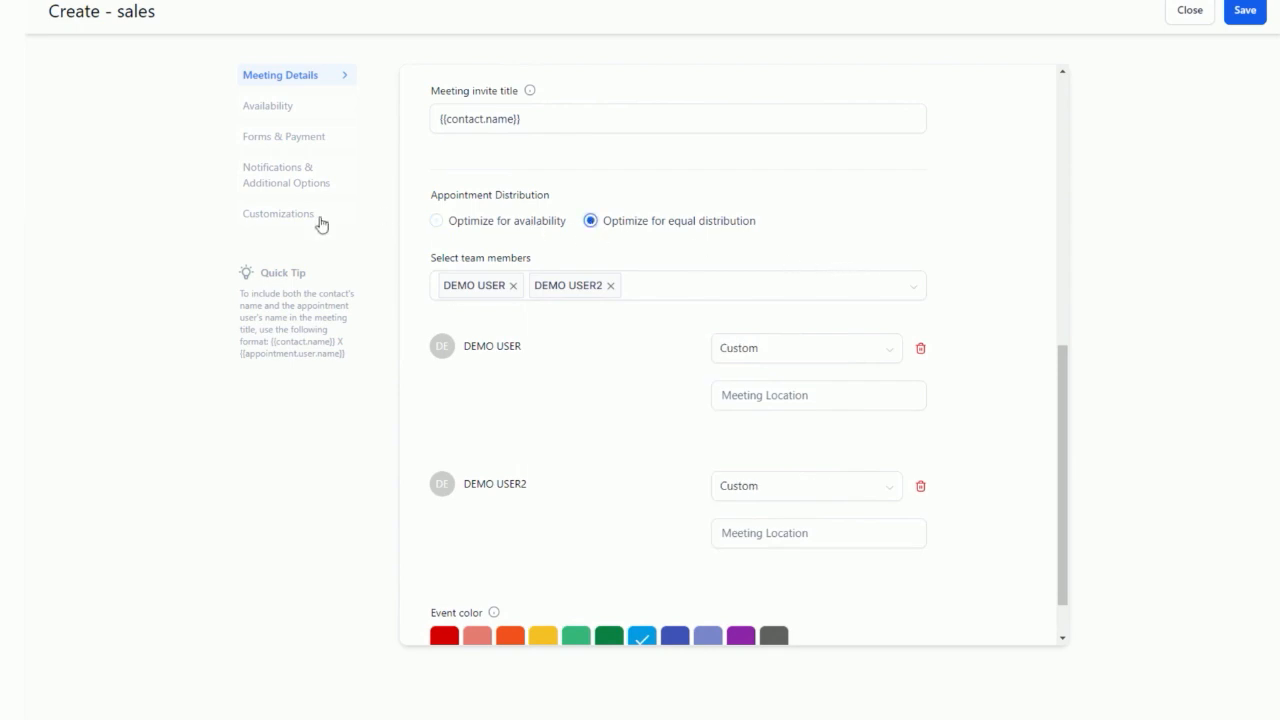
left_click(436, 224)
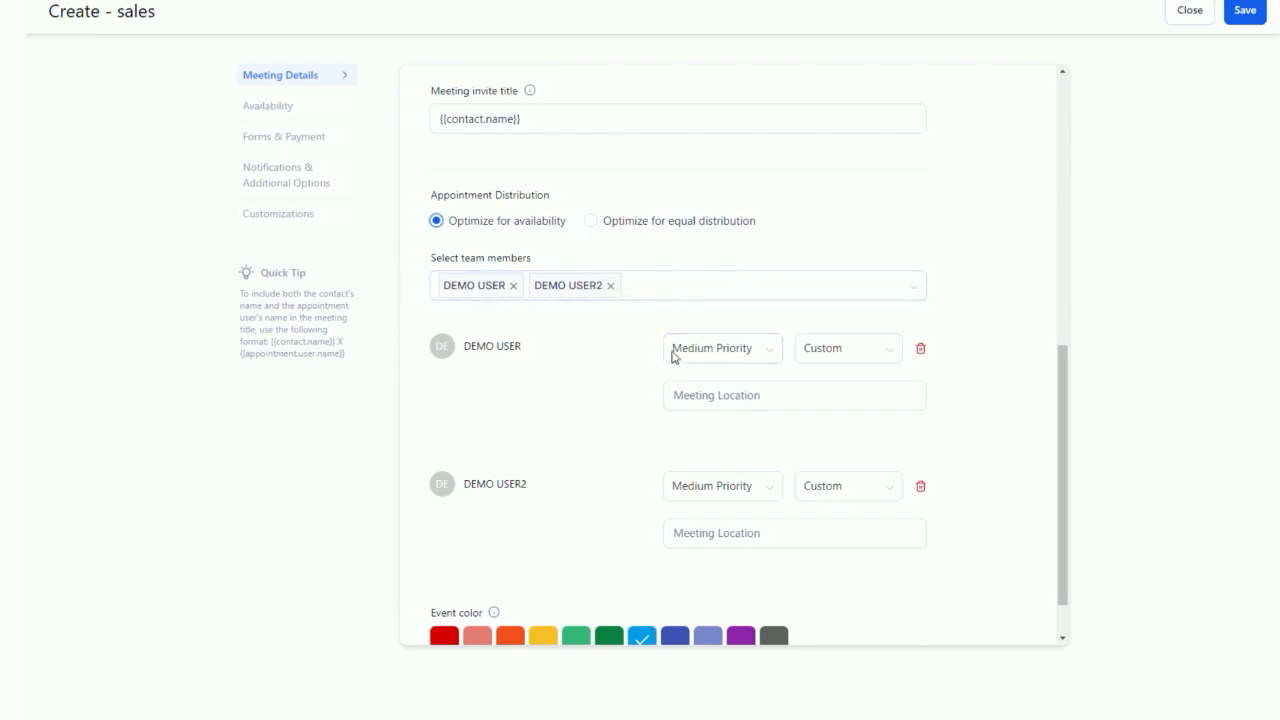
left_click(723, 350)
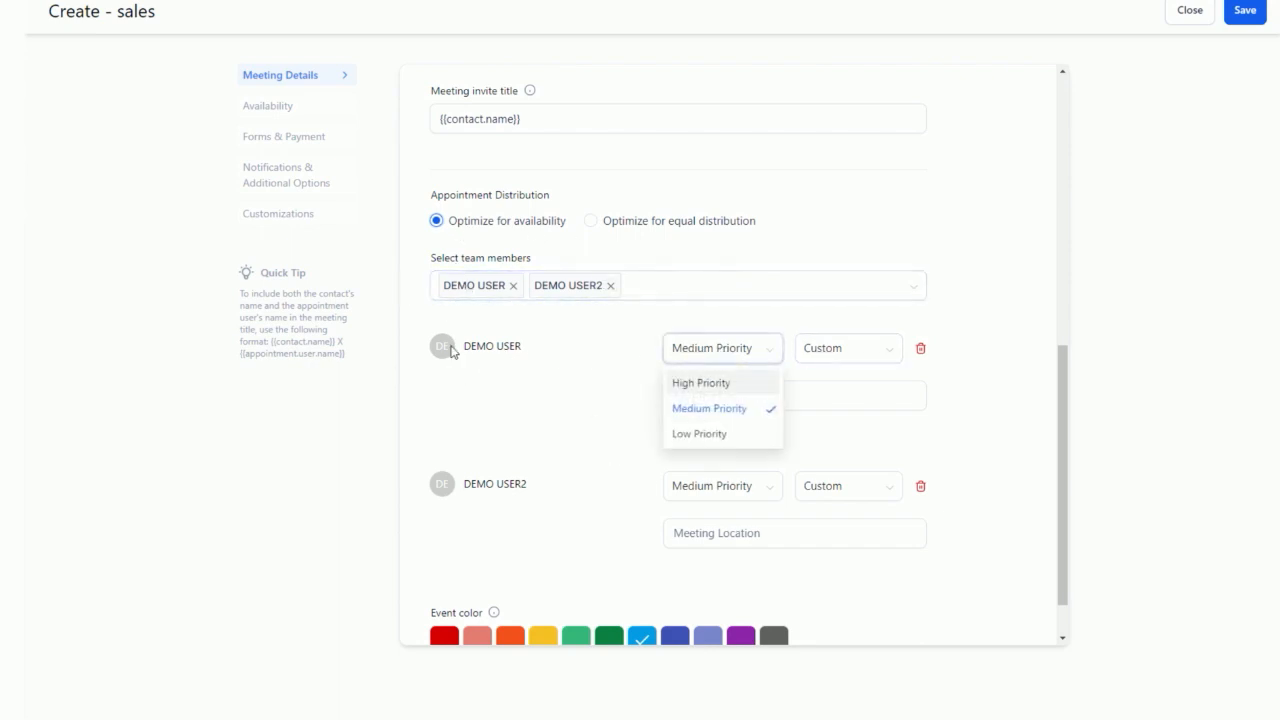
left_click(707, 386)
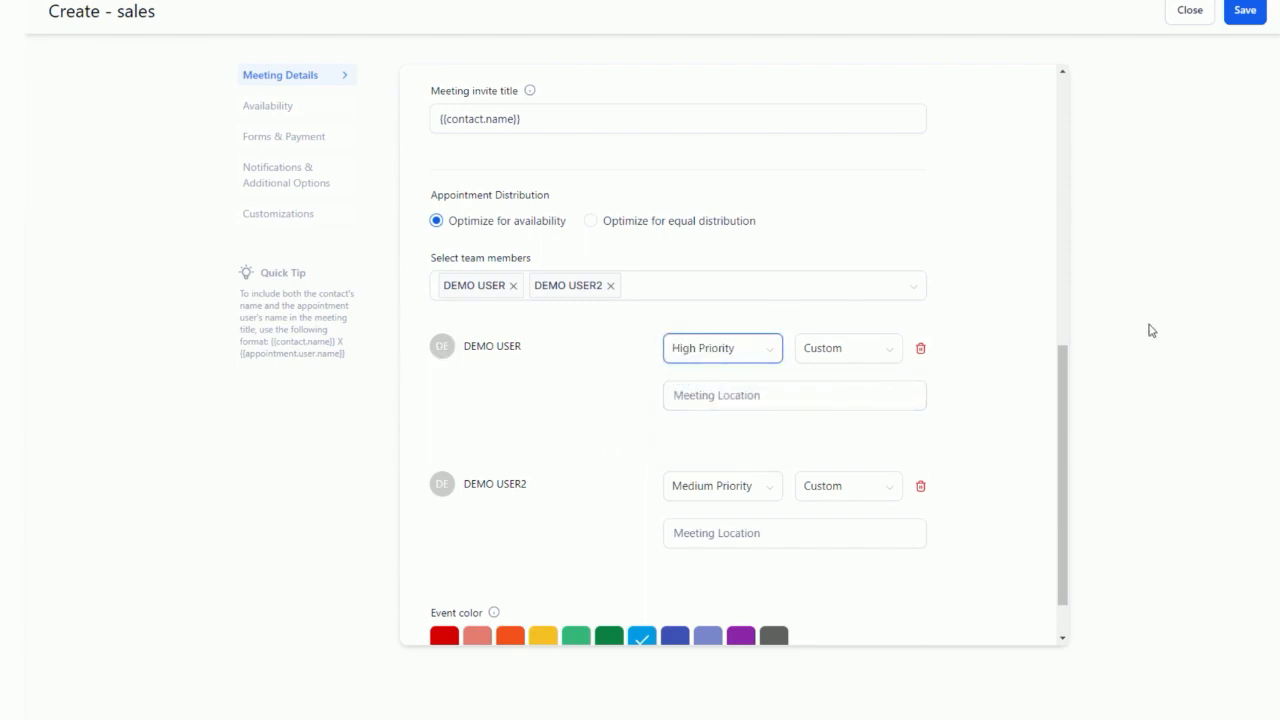
left_click(700, 487)
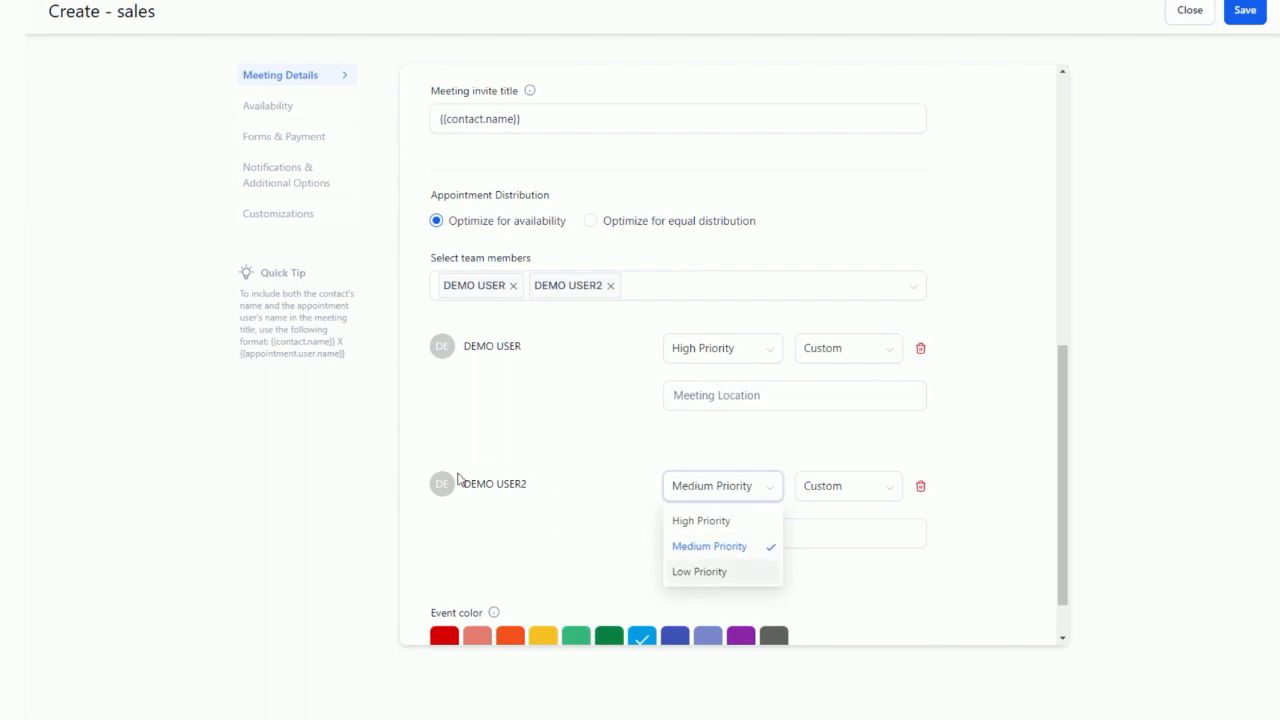
left_click(668, 435)
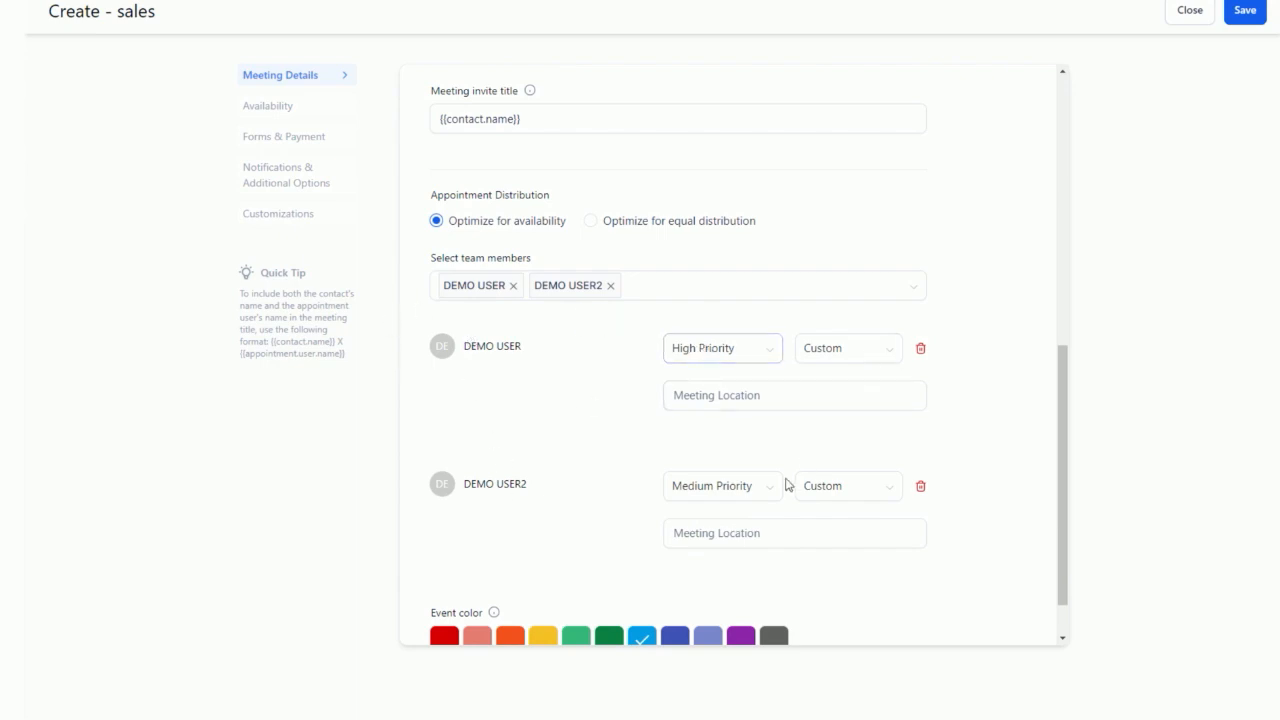
Step: Examine the meeting location types offered for DEMO USER and the custom meeting location field
scroll(660, 508, "down", 2)
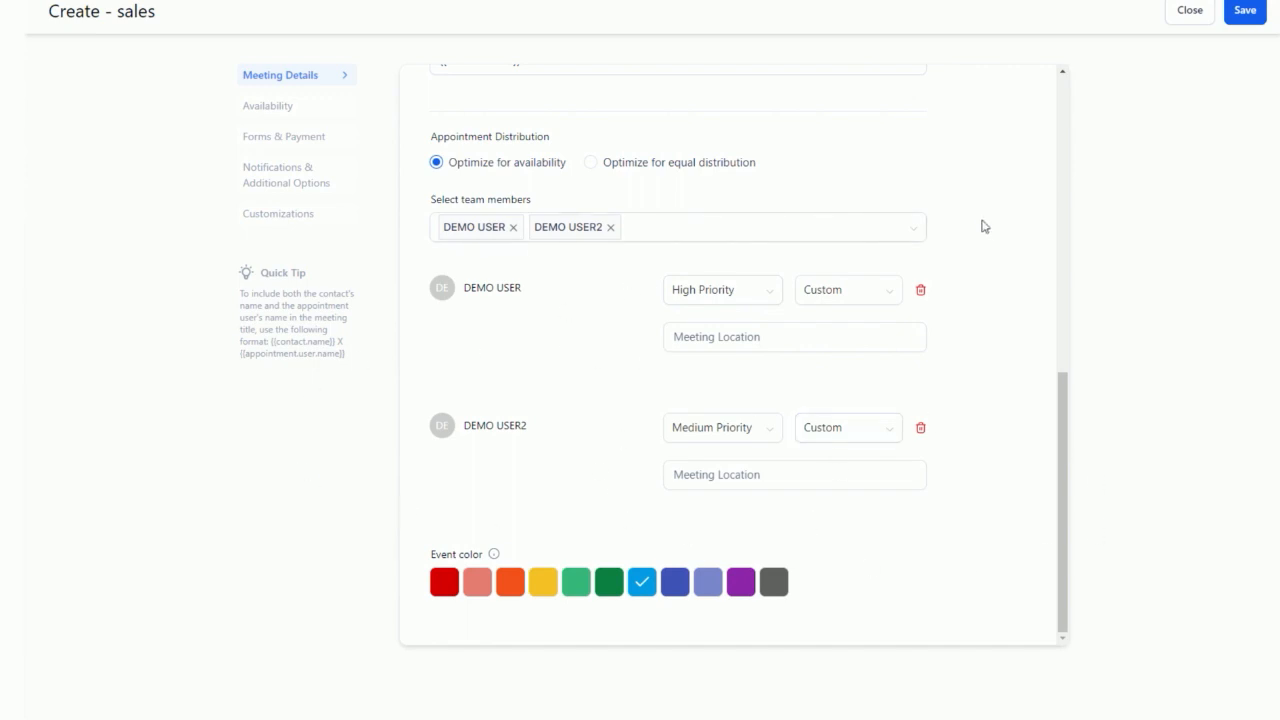
left_click(871, 294)
left_click(517, 289)
left_click(818, 289)
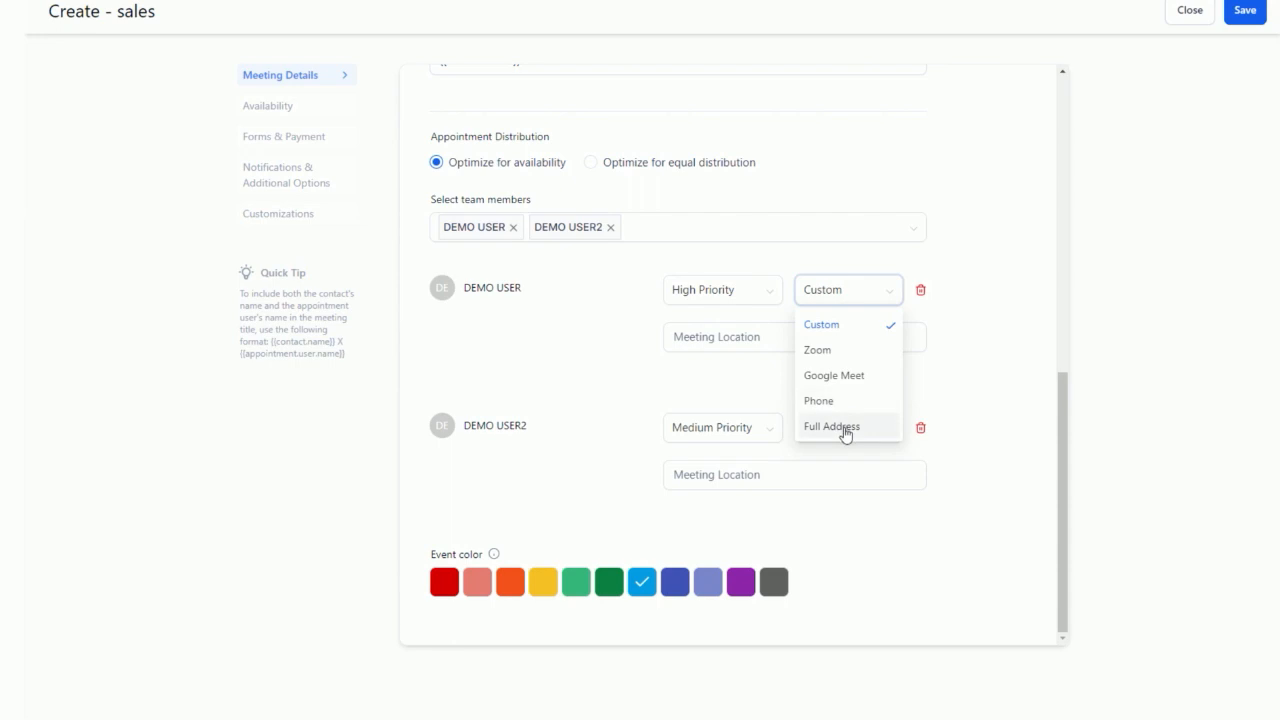
left_click(631, 379)
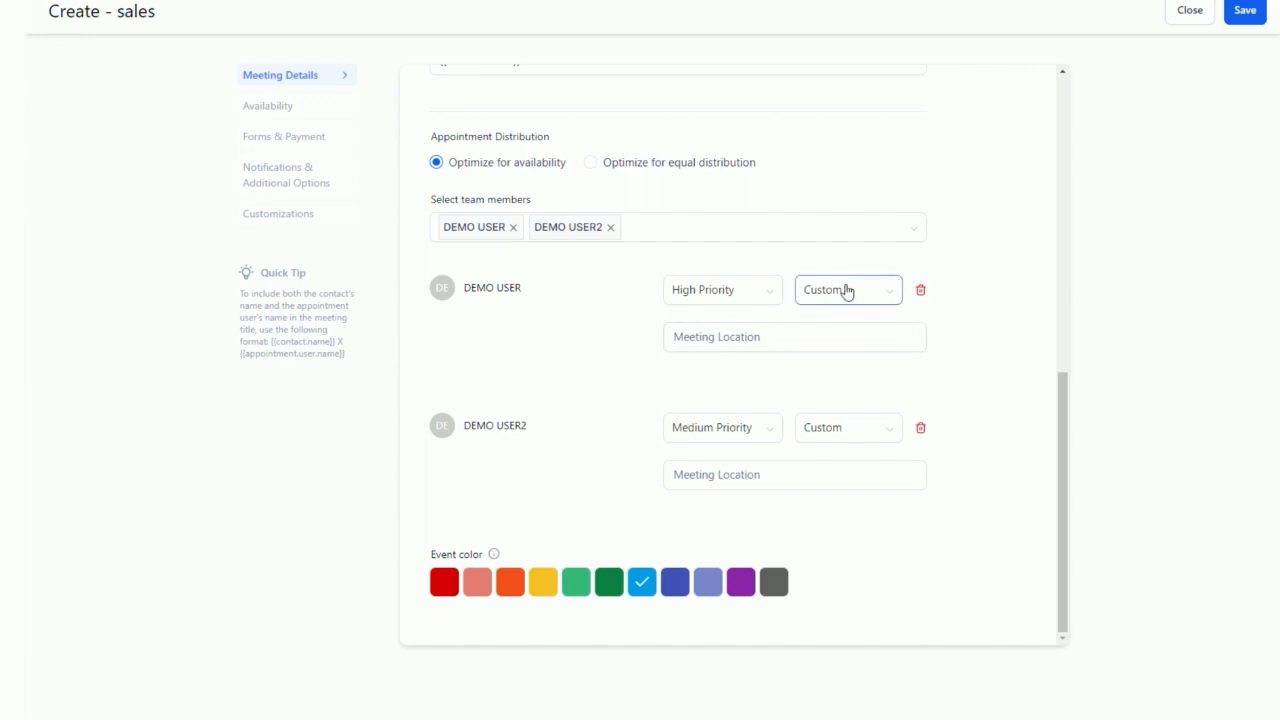
left_click(823, 304)
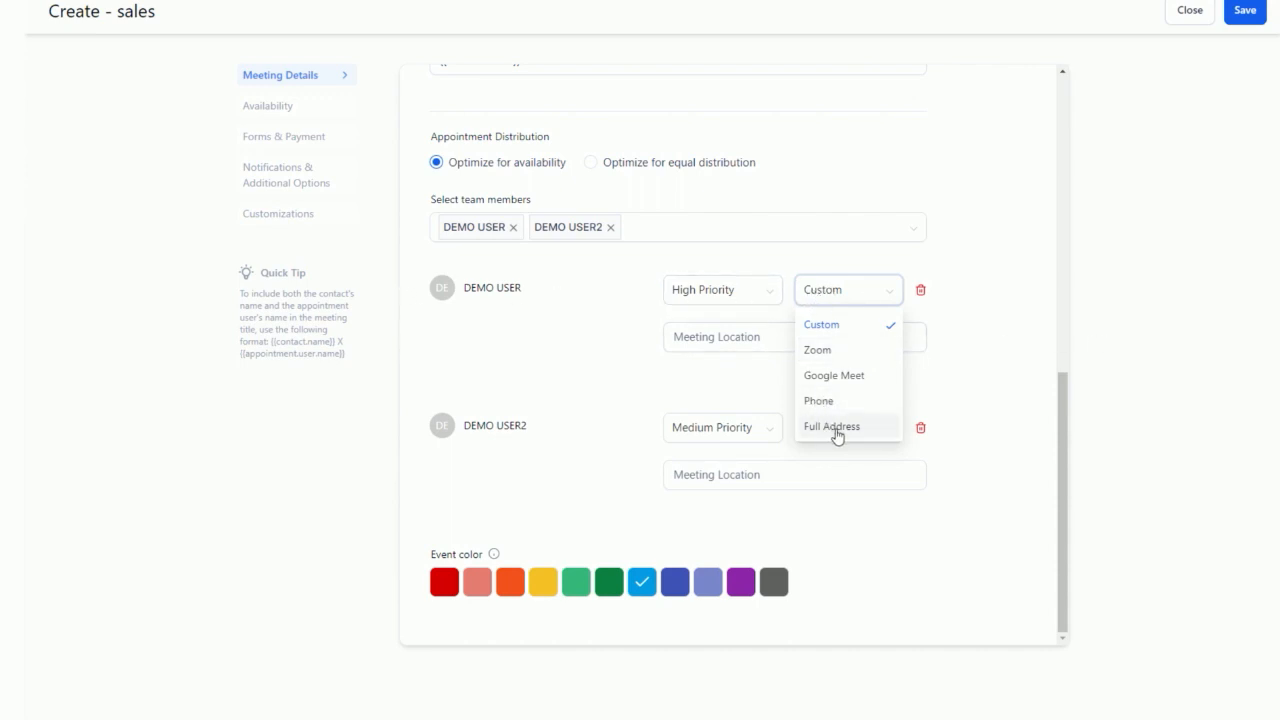
left_click(719, 337)
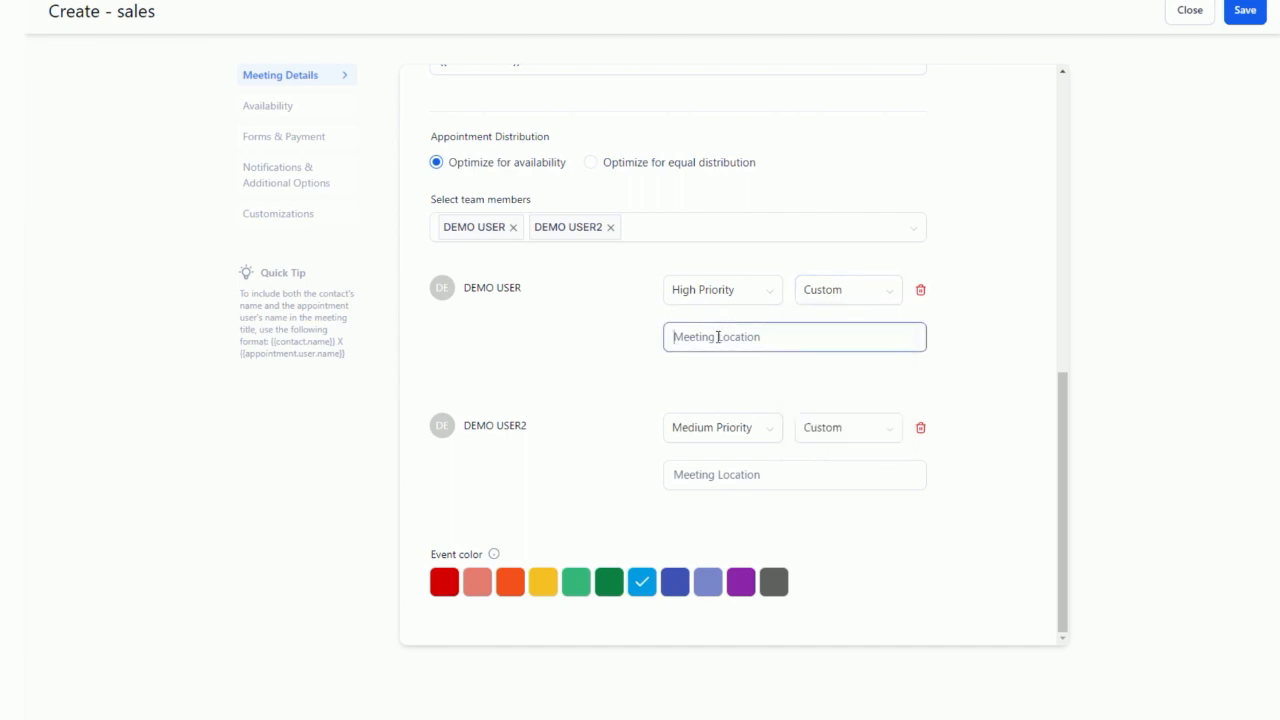
left_click(829, 297)
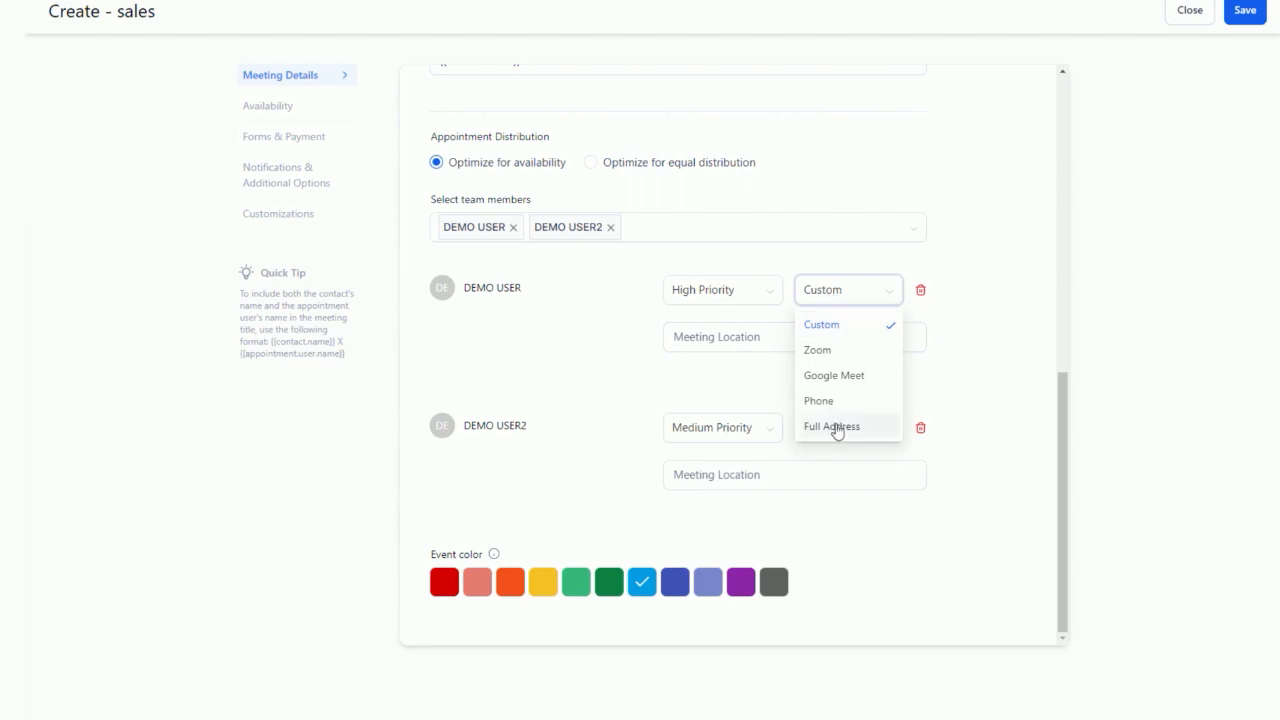
left_click(697, 338)
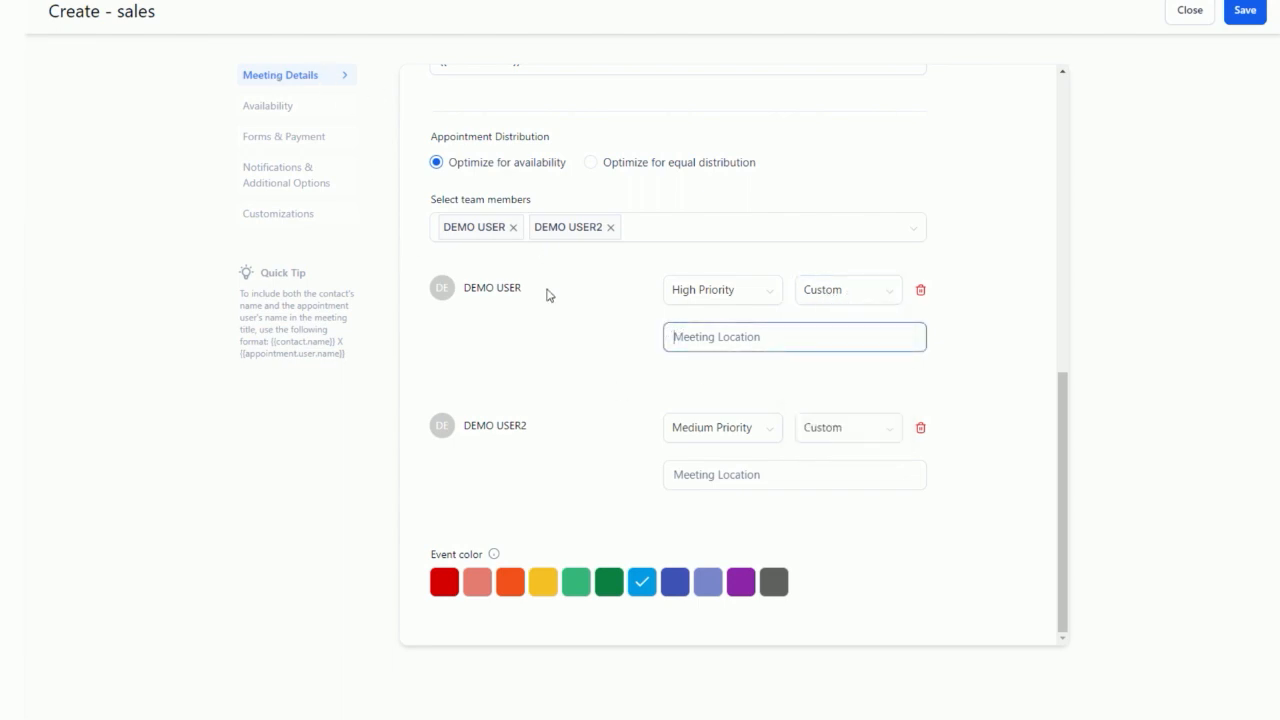
scroll(550, 320, "up", 7)
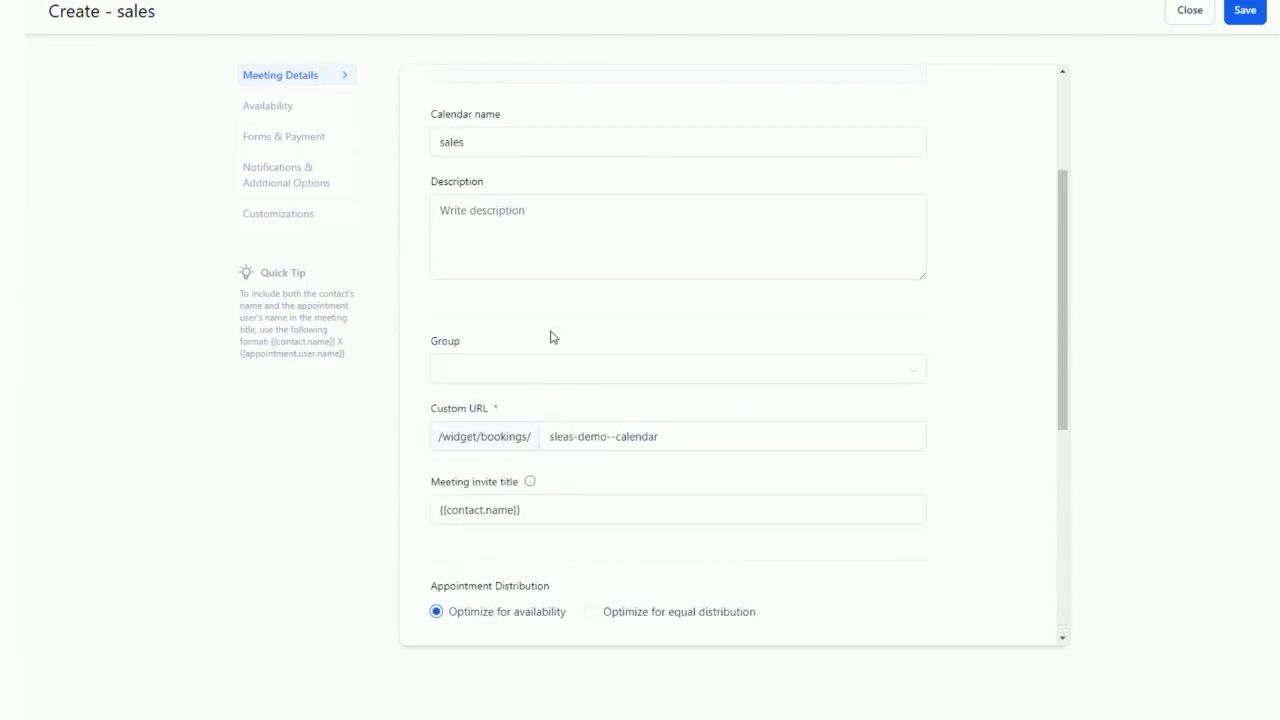
Step: Examine the calendar's availability settings: weekly hours, recurring meetings, meeting interval, scheduling notice, date range and maximum bookings
left_click(268, 115)
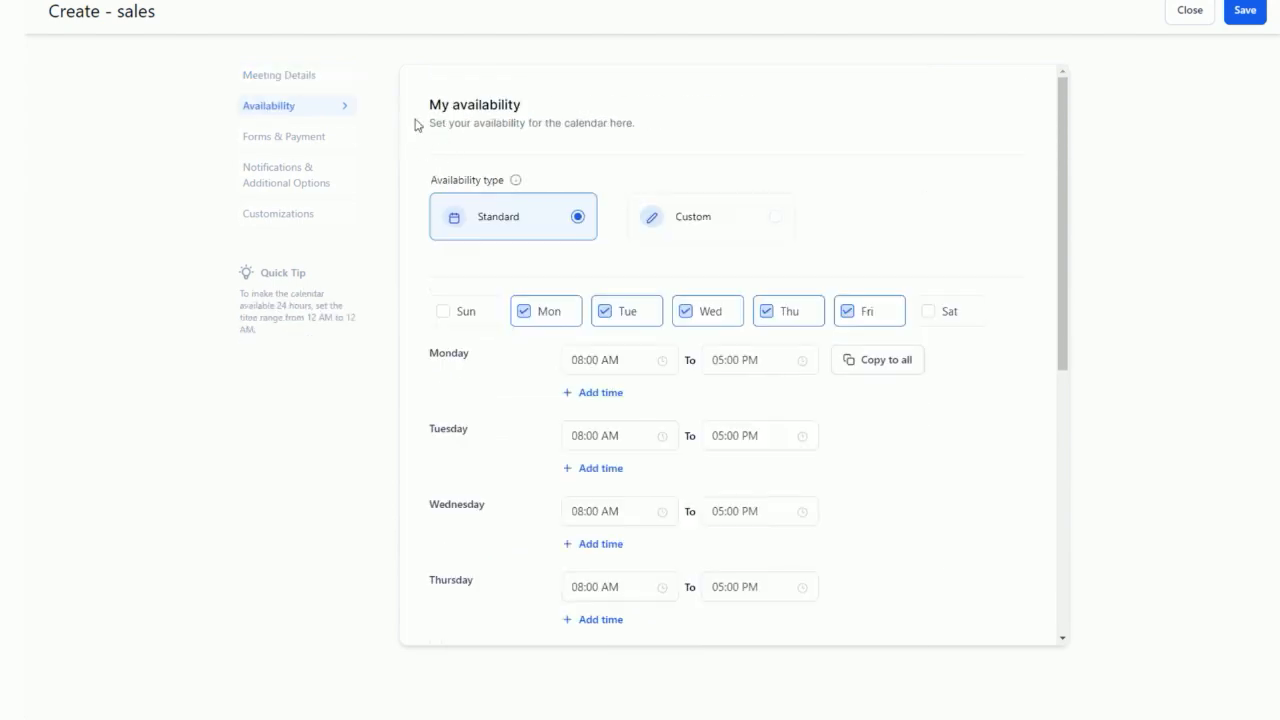
scroll(826, 463, "down", 5)
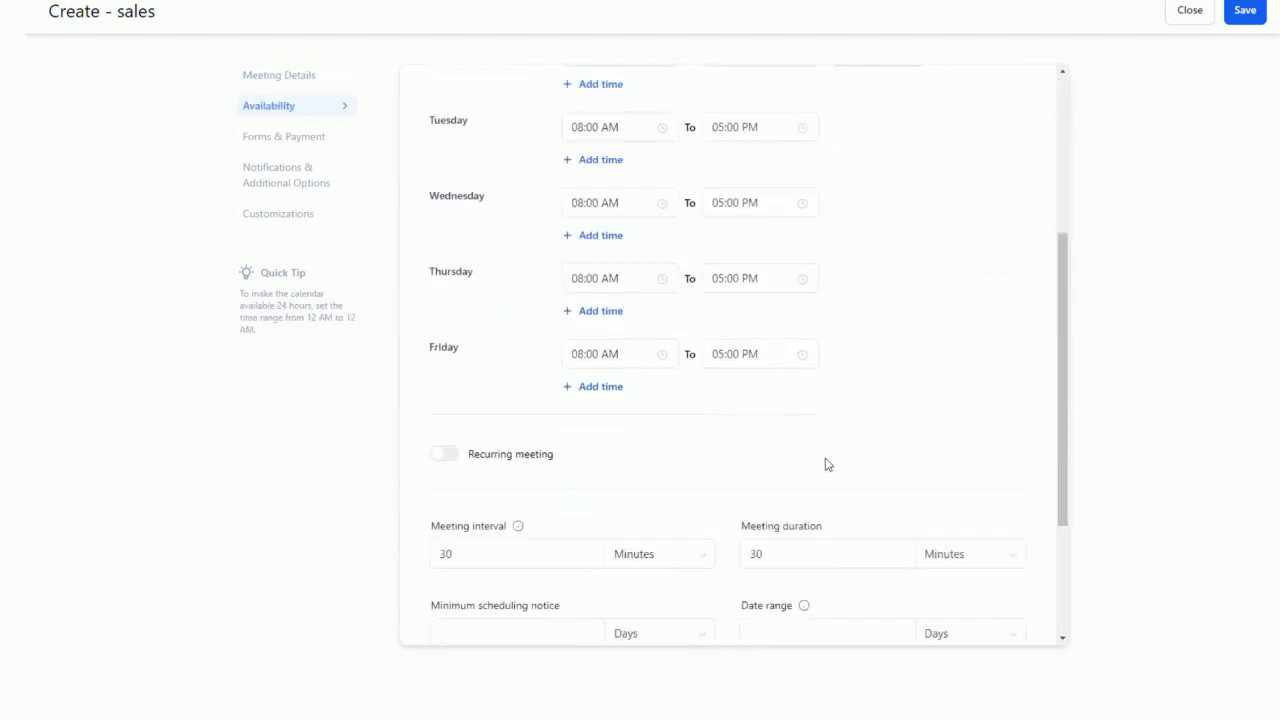
left_click(456, 334)
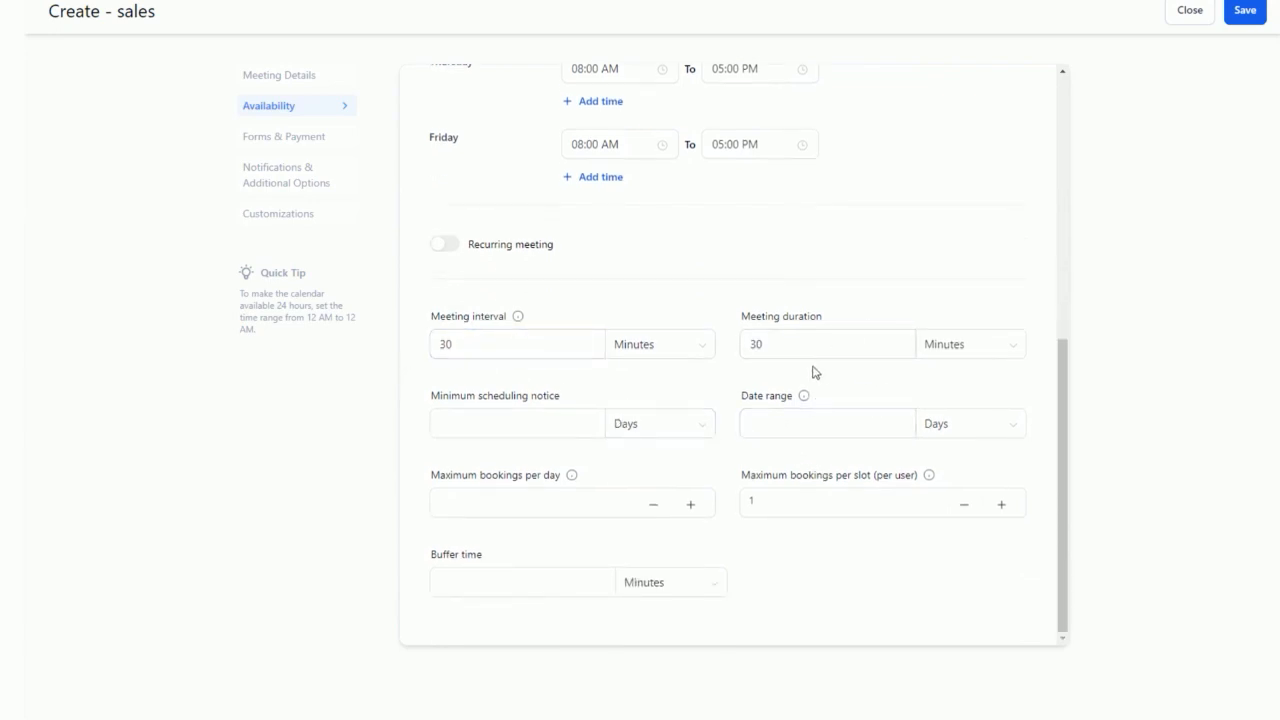
left_click(470, 430)
left_click(848, 432)
left_click_drag(873, 481, 917, 480)
left_click(760, 511)
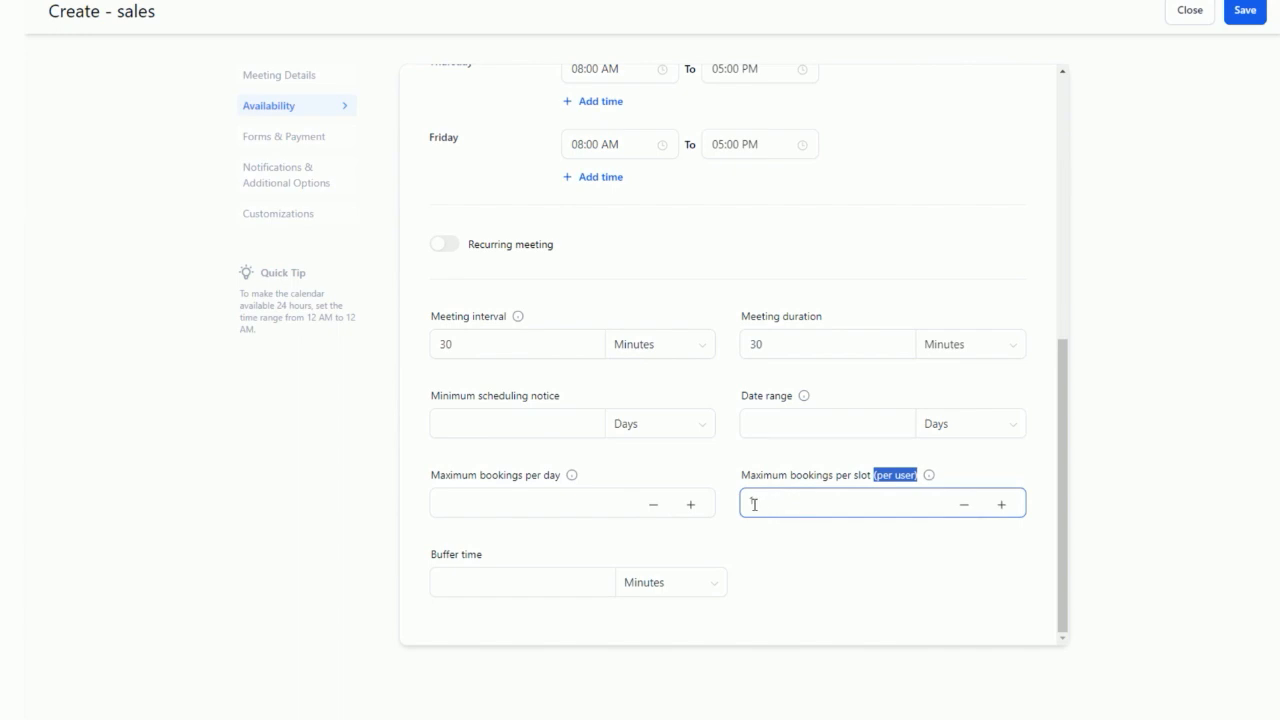
left_click(467, 494)
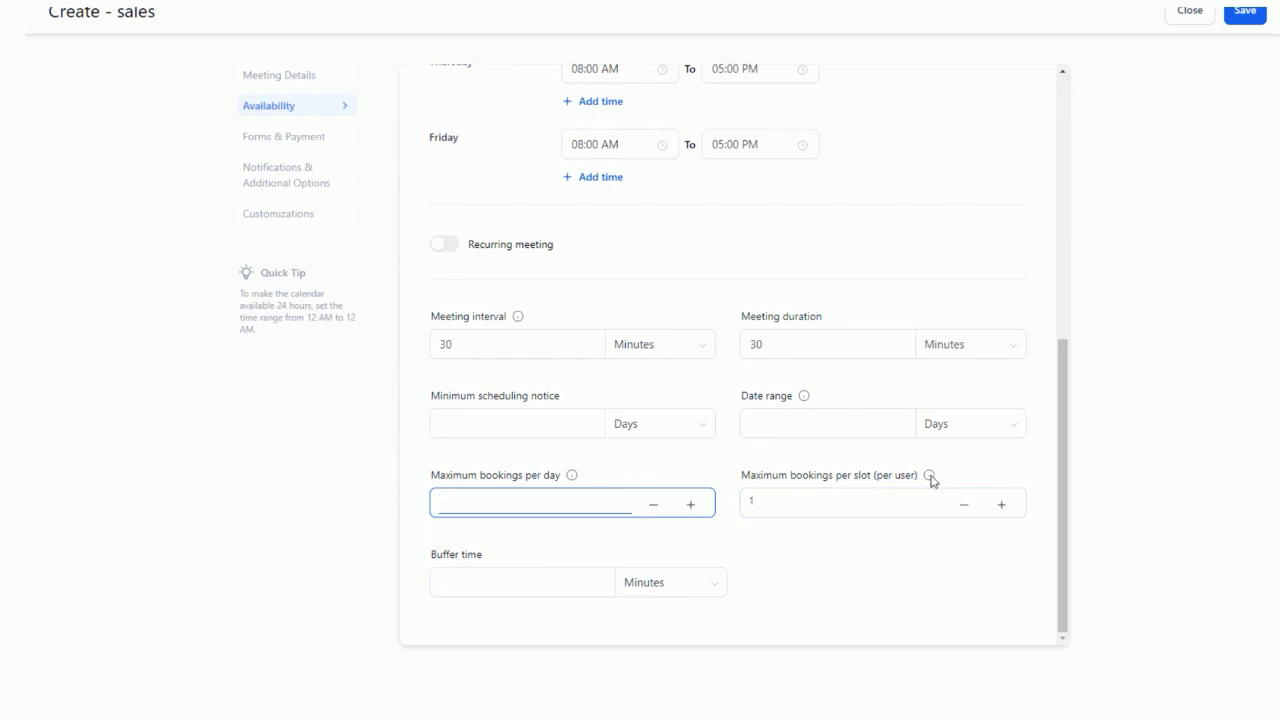
mouse_move(930, 483)
Step: Review the calendar's forms and payment settings, including the form selection, consent checkbox and confirmation page
left_click(265, 143)
scroll(417, 183, "up", 3)
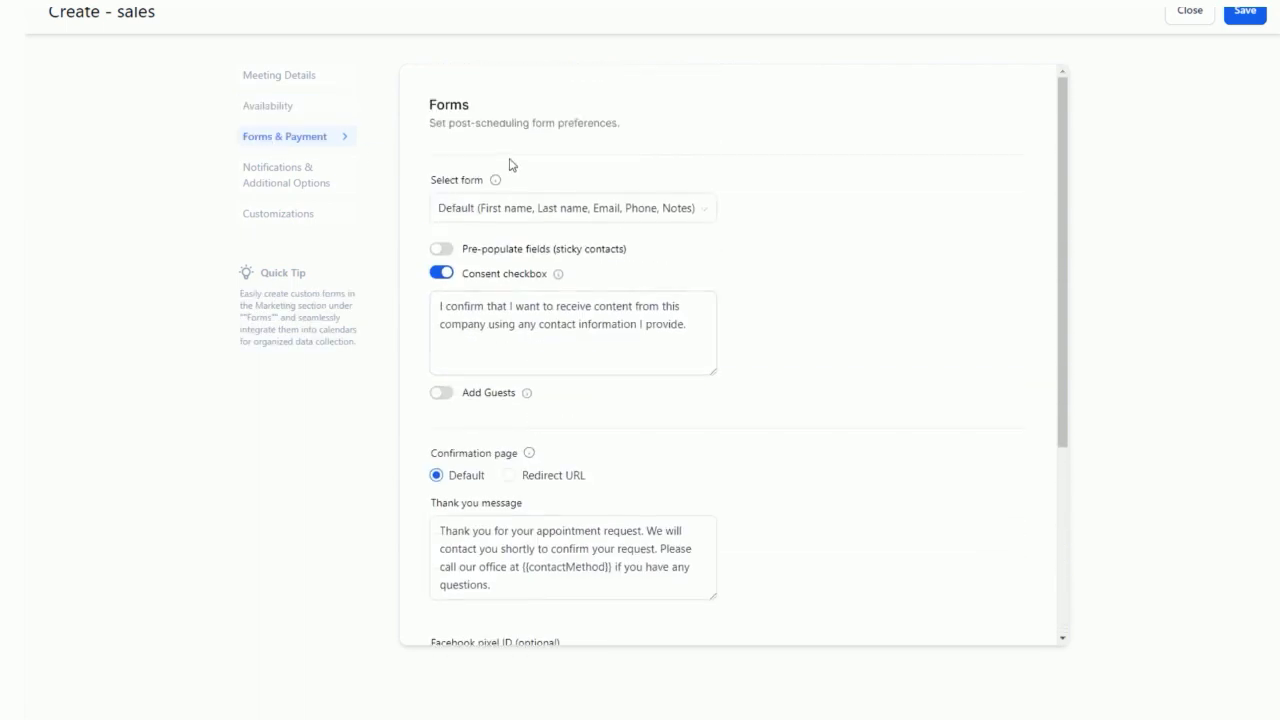
scroll(540, 330, "down", 1)
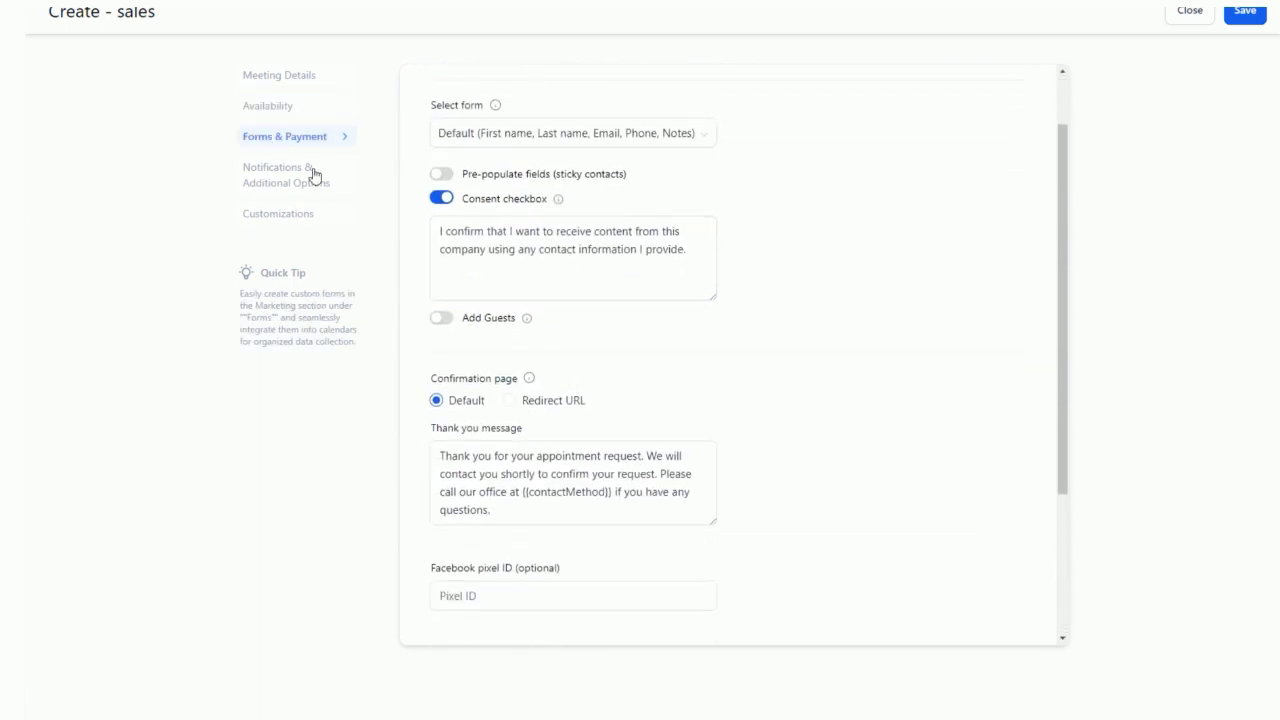
Step: Check the confirmation page and payment options, and open the notification and additional options of the calendar
scroll(495, 265, "up", 1)
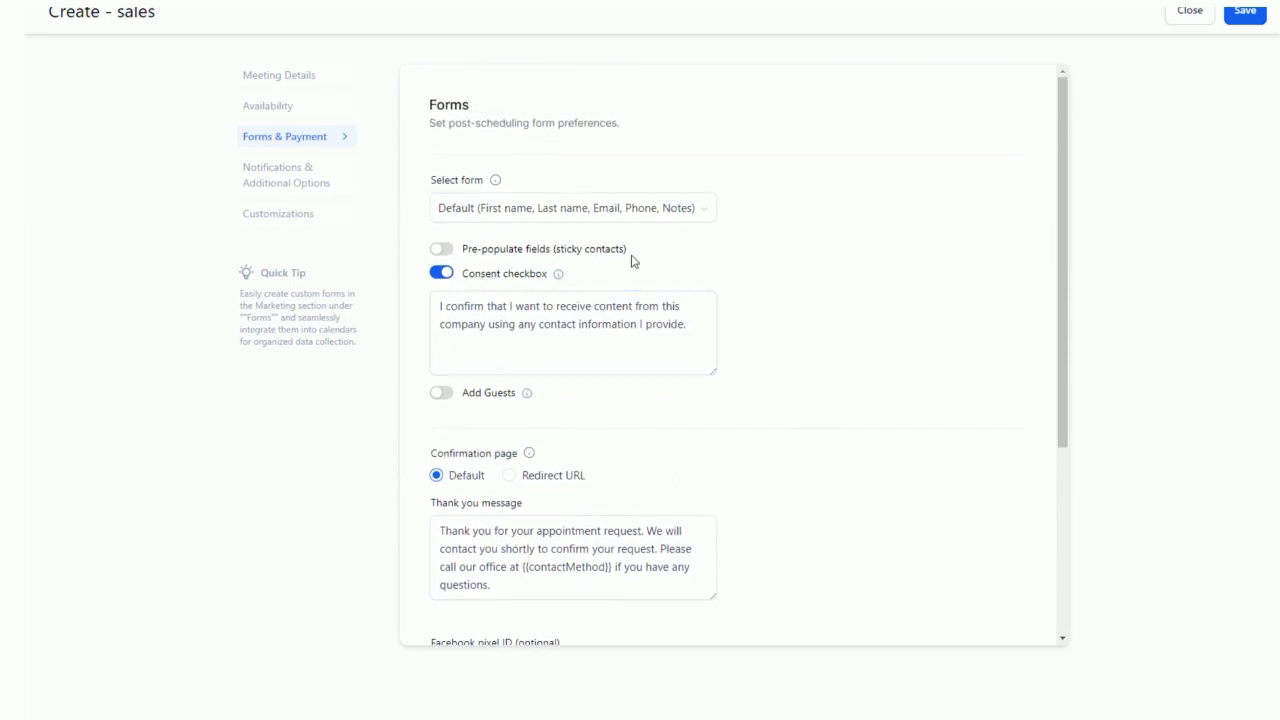
scroll(680, 492, "down", 4)
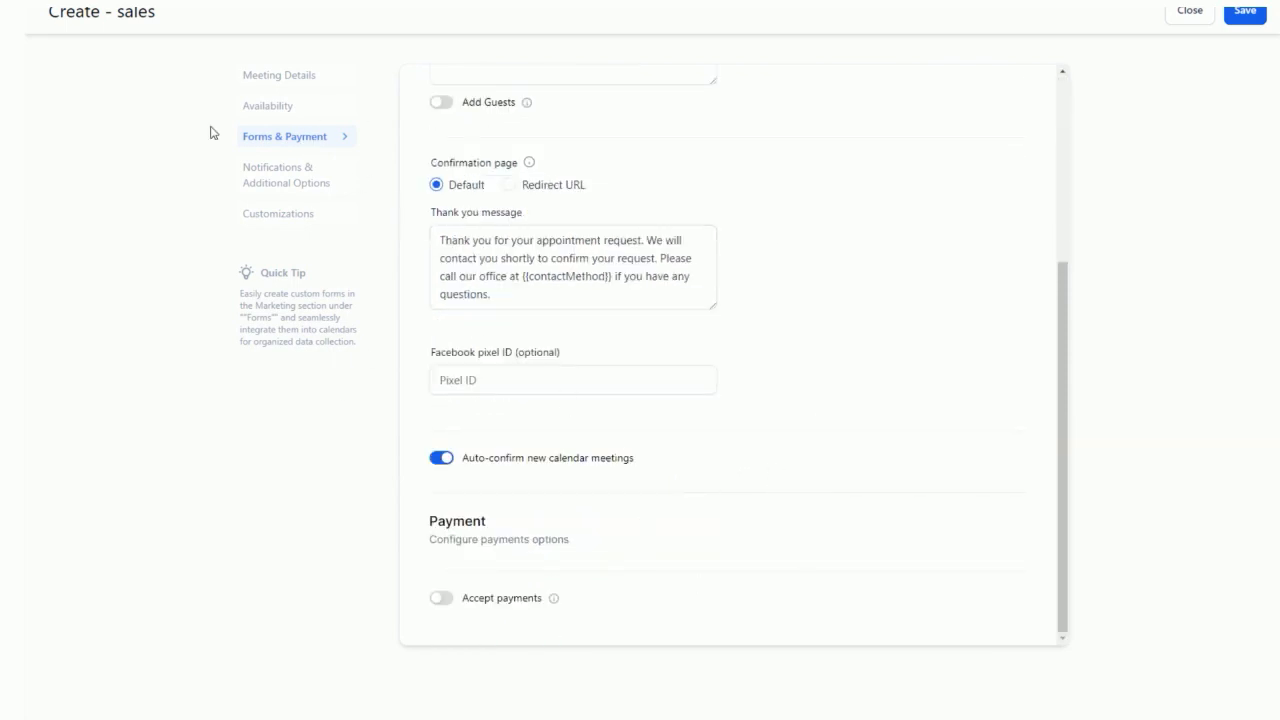
left_click(269, 189)
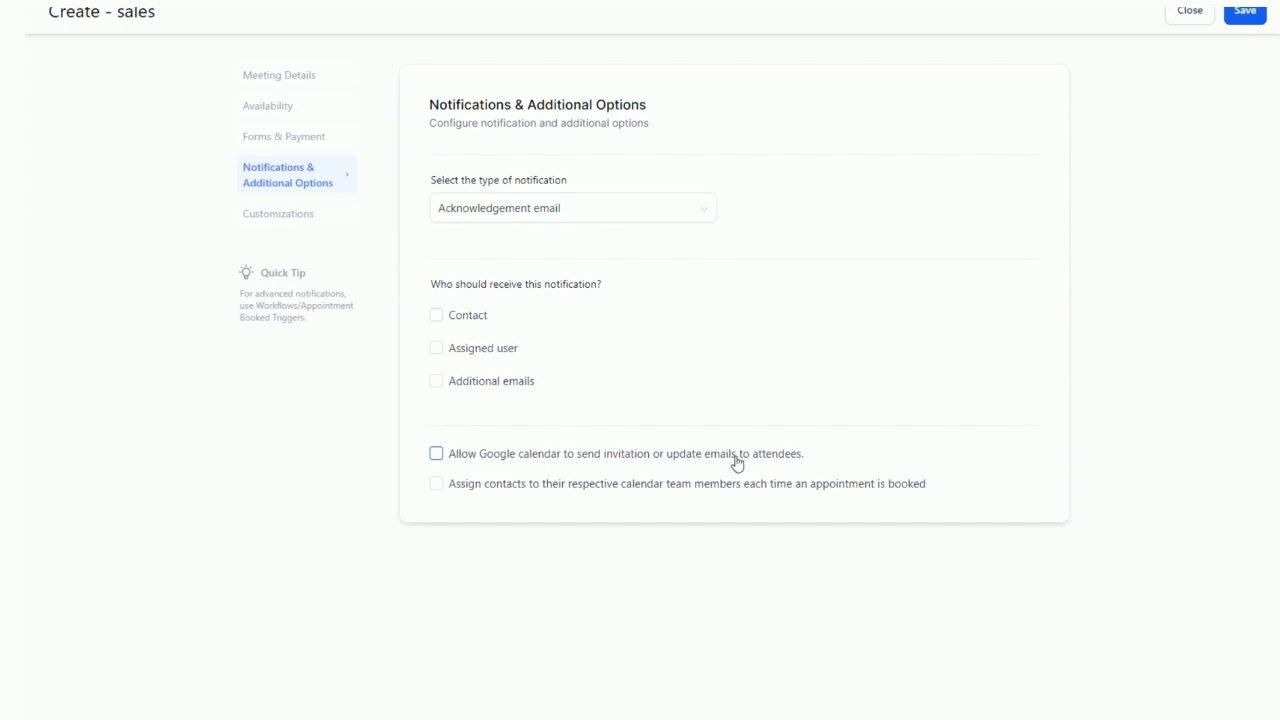
Step: Try assigning contacts to their respective calendar team members each time an appointment is booked
left_click(437, 487)
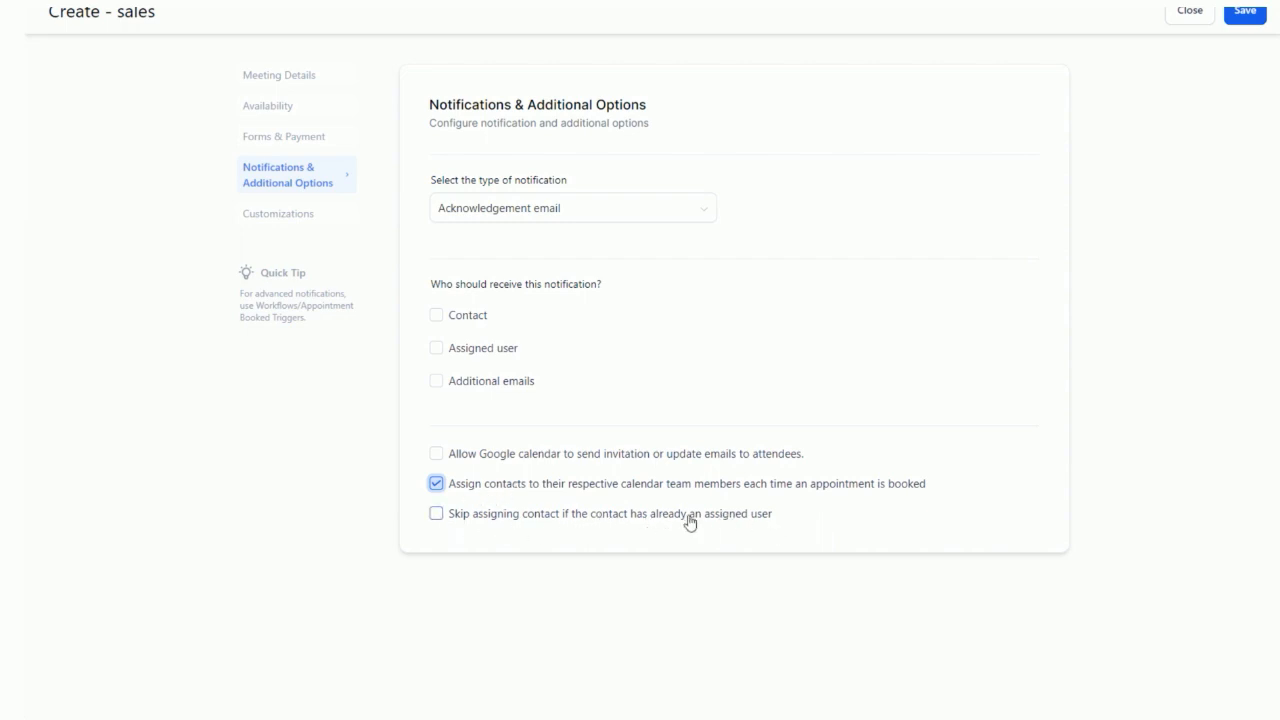
left_click(437, 522)
left_click(436, 484)
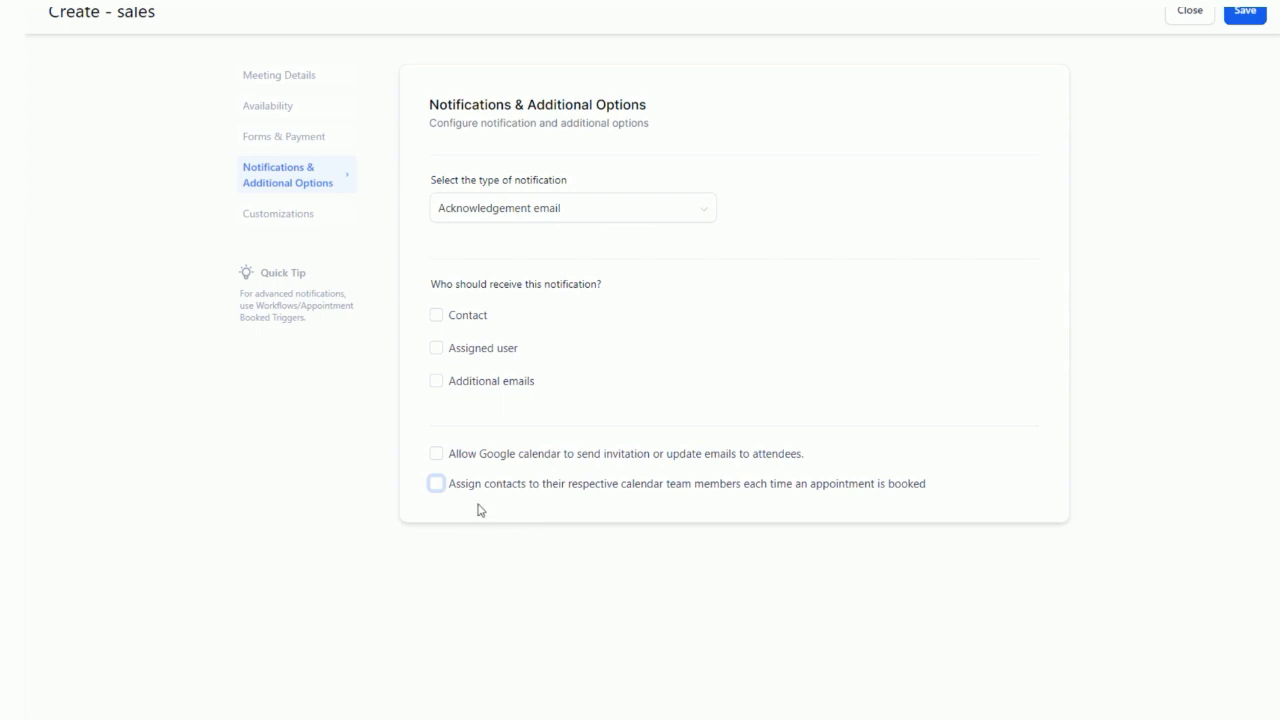
Step: In the calendar's customizations, keep the Neo widget style and allow staff selection during booking
left_click(279, 214)
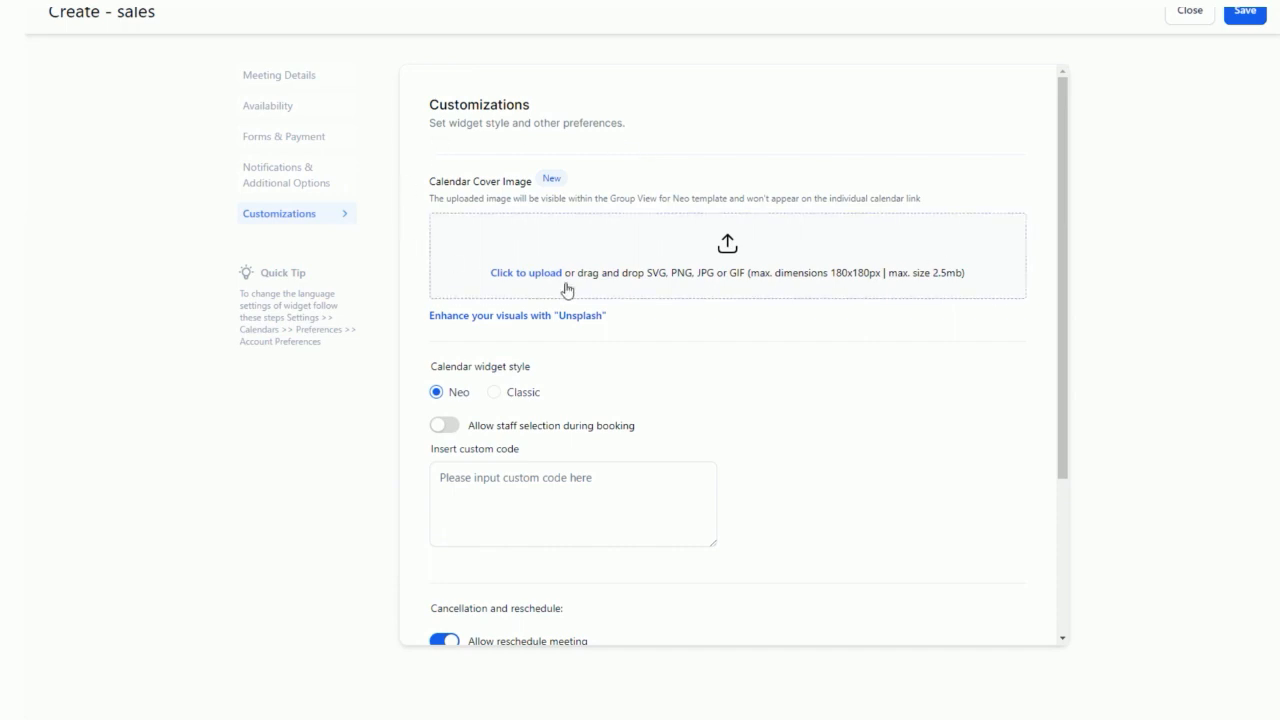
left_click(495, 394)
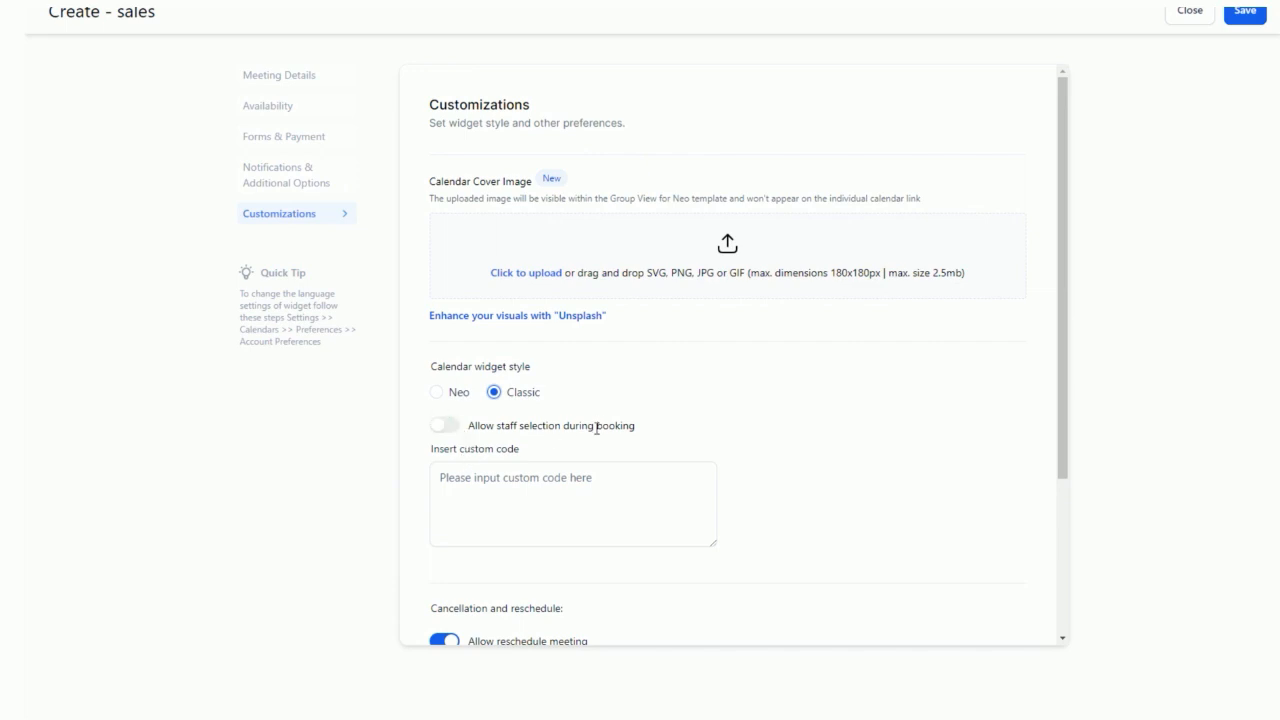
left_click(437, 392)
left_click(448, 427)
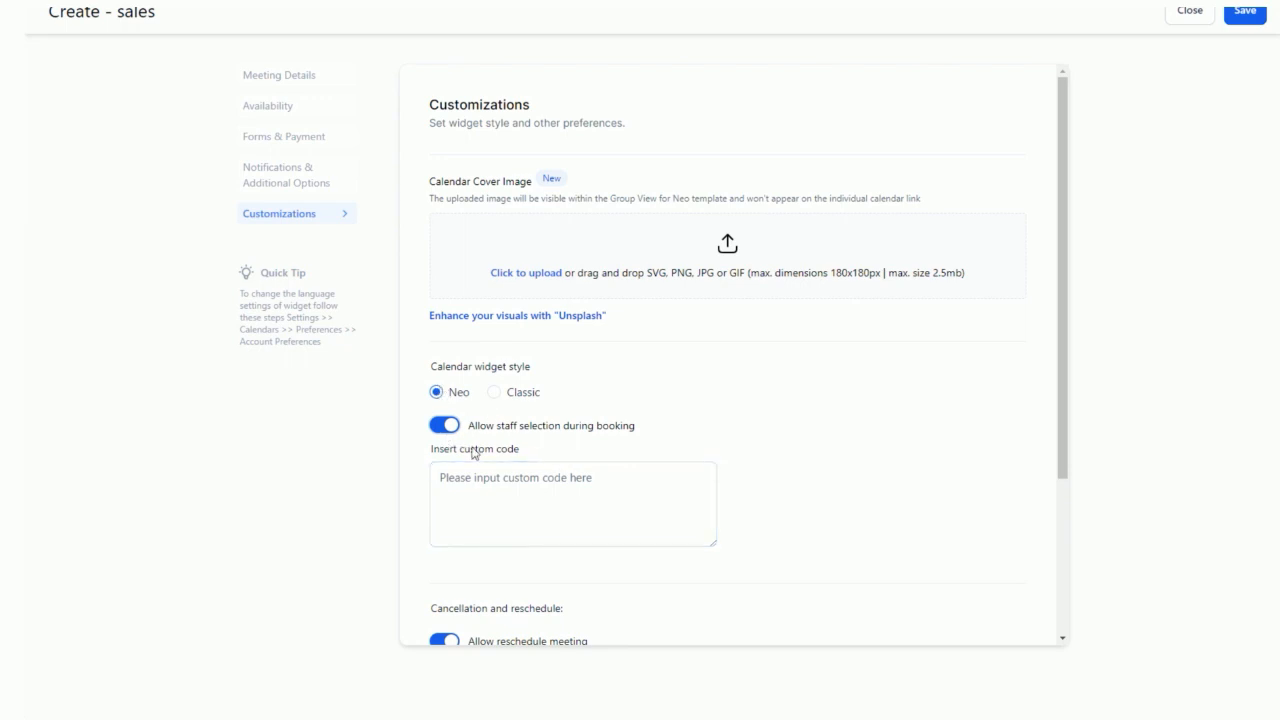
Step: Review the custom code, cancellation and reschedule, and additional notes settings, and save the sales calendar
left_click(534, 470)
scroll(537, 477, "down", 2)
left_click(537, 477)
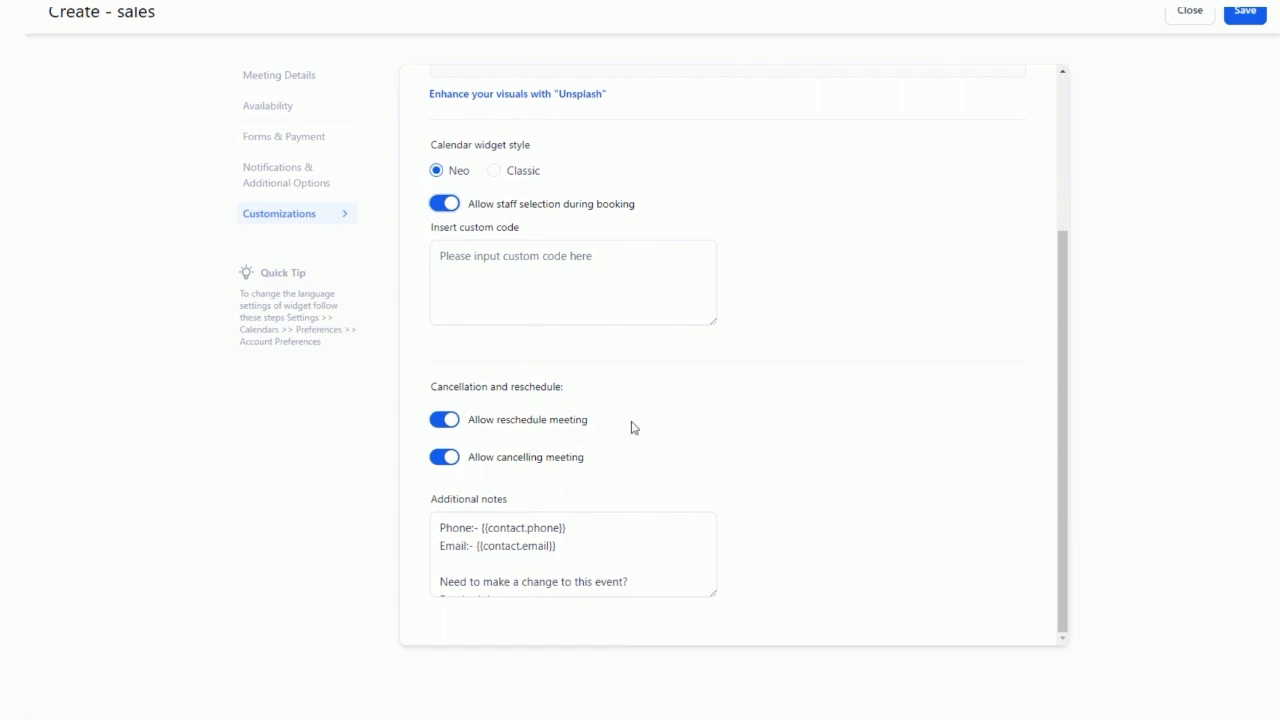
left_click(608, 526)
scroll(570, 566, "down", 2)
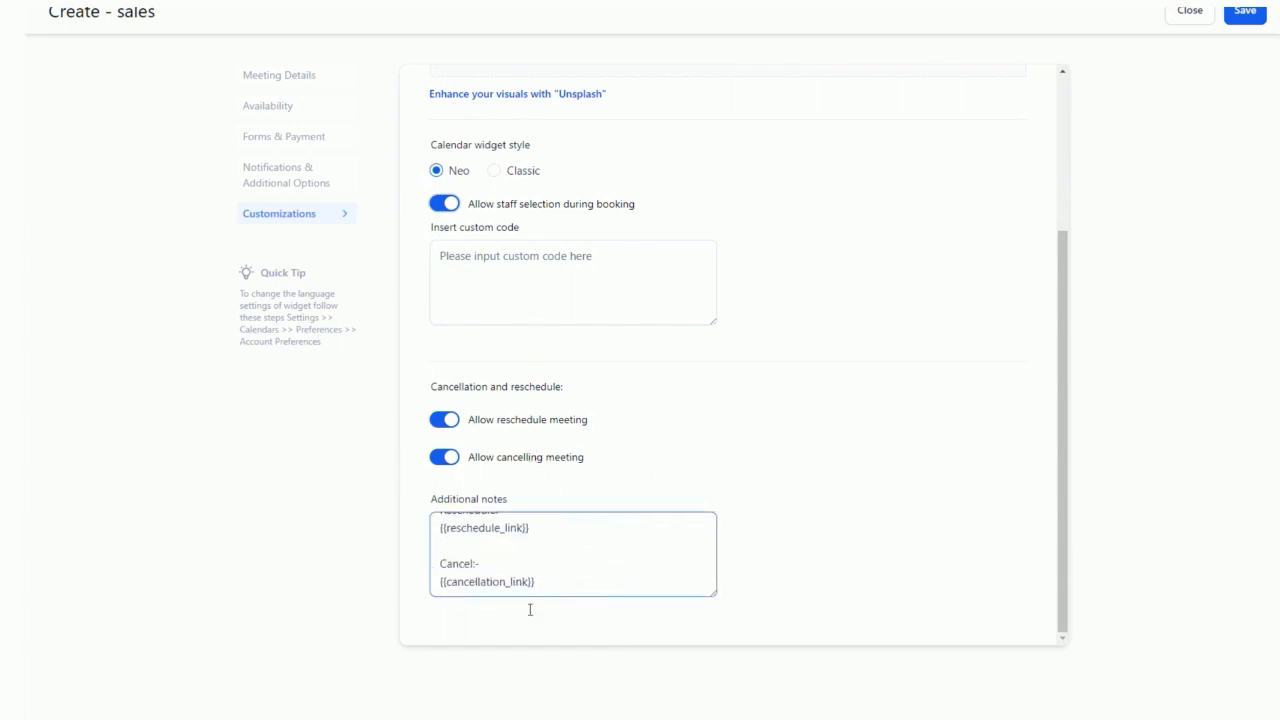
left_click(530, 610)
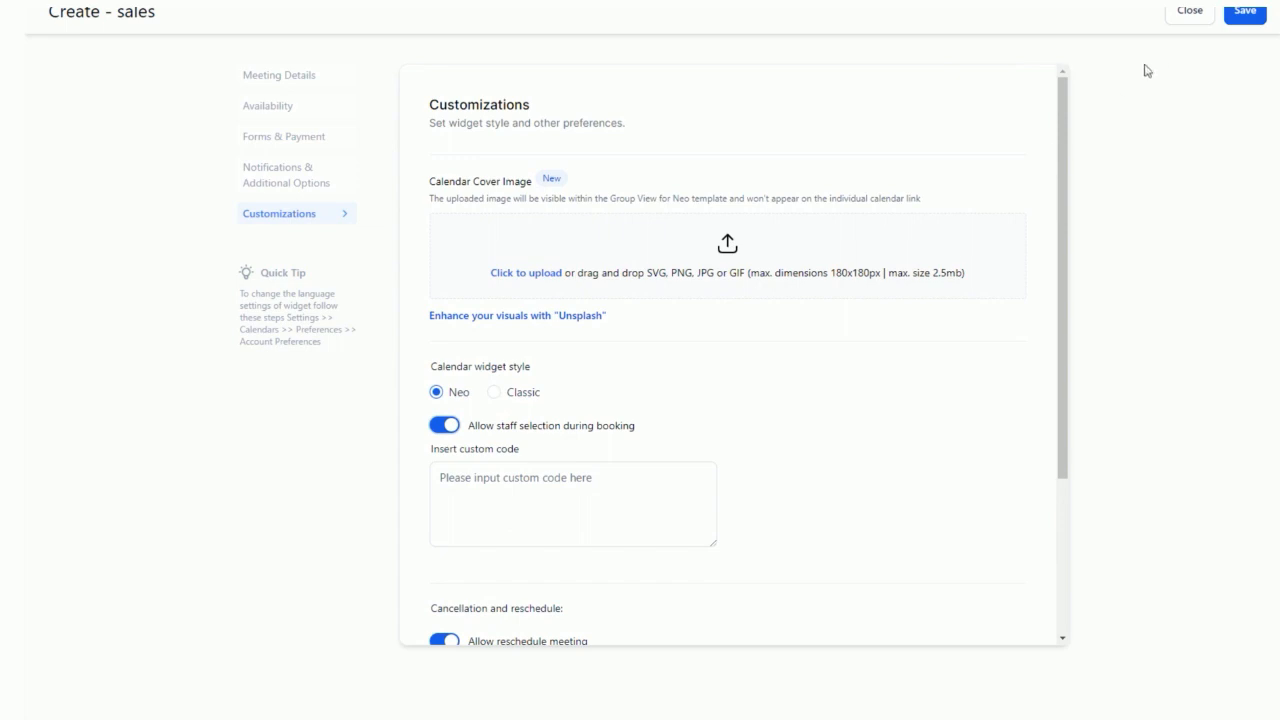
left_click(1246, 18)
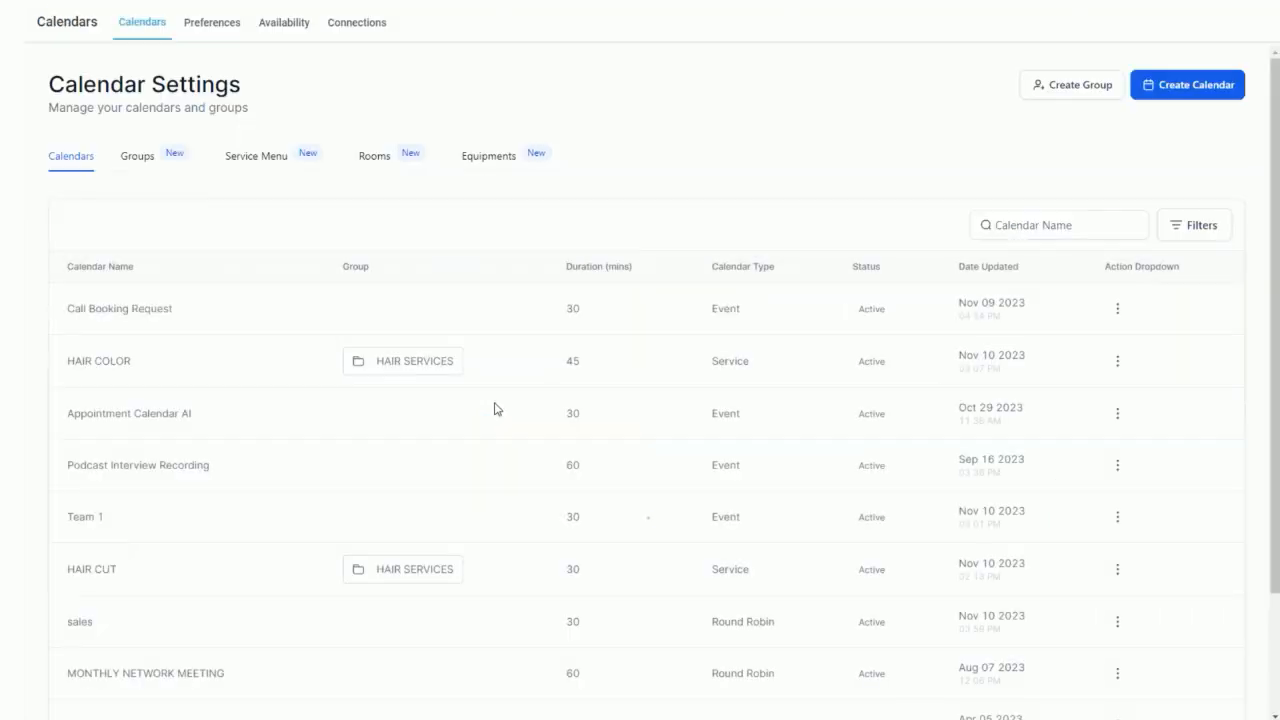
Step: Find the sales calendar in the calendar list and open it for editing
scroll(700, 525, "down", 2)
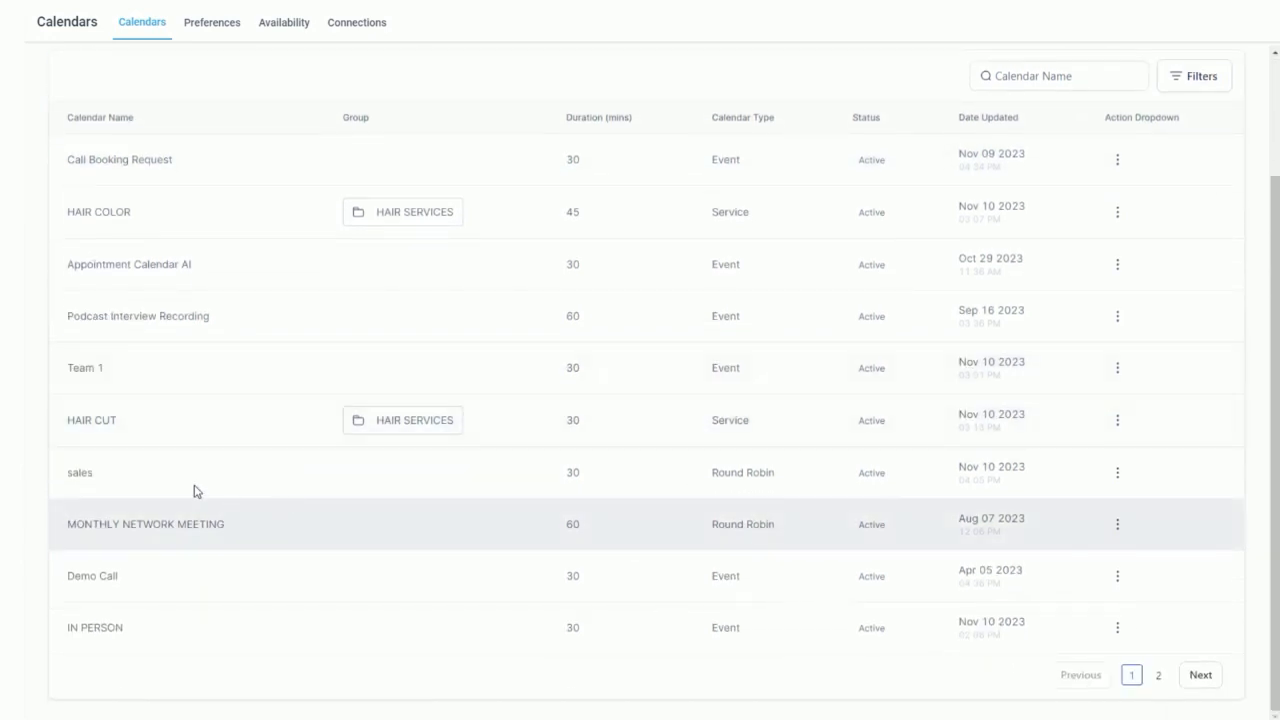
left_click(1120, 478)
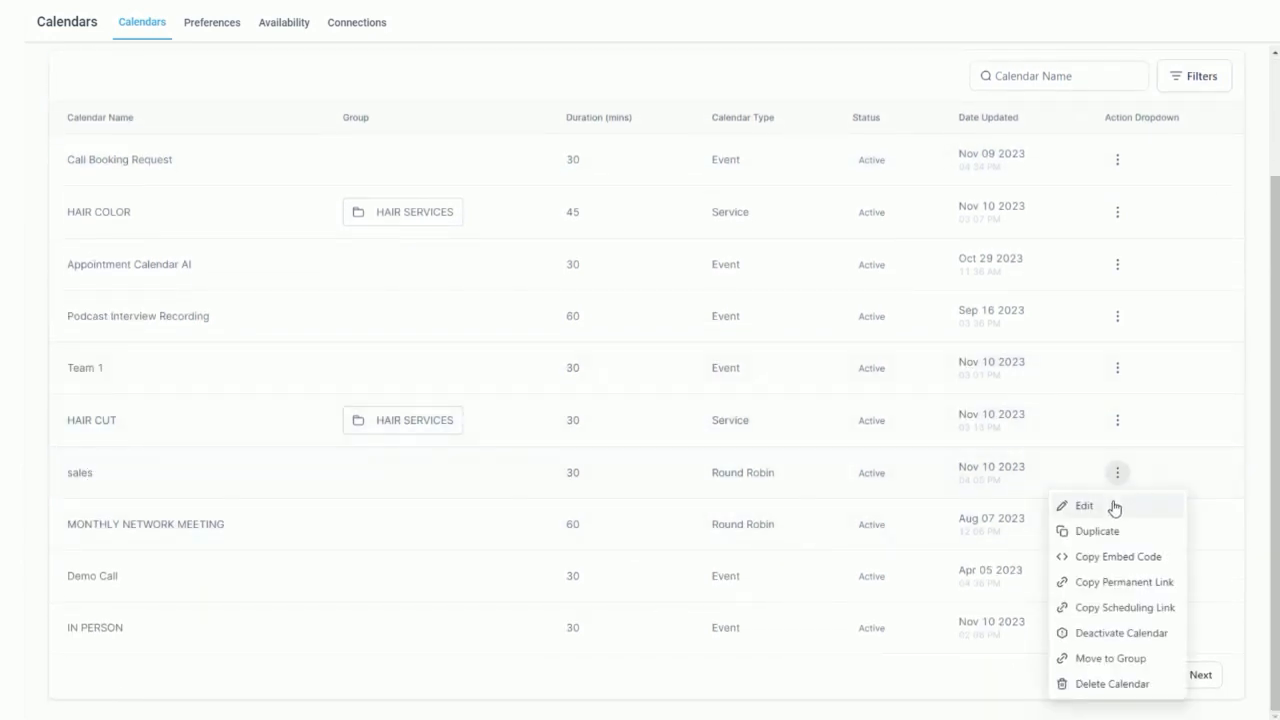
left_click(1106, 508)
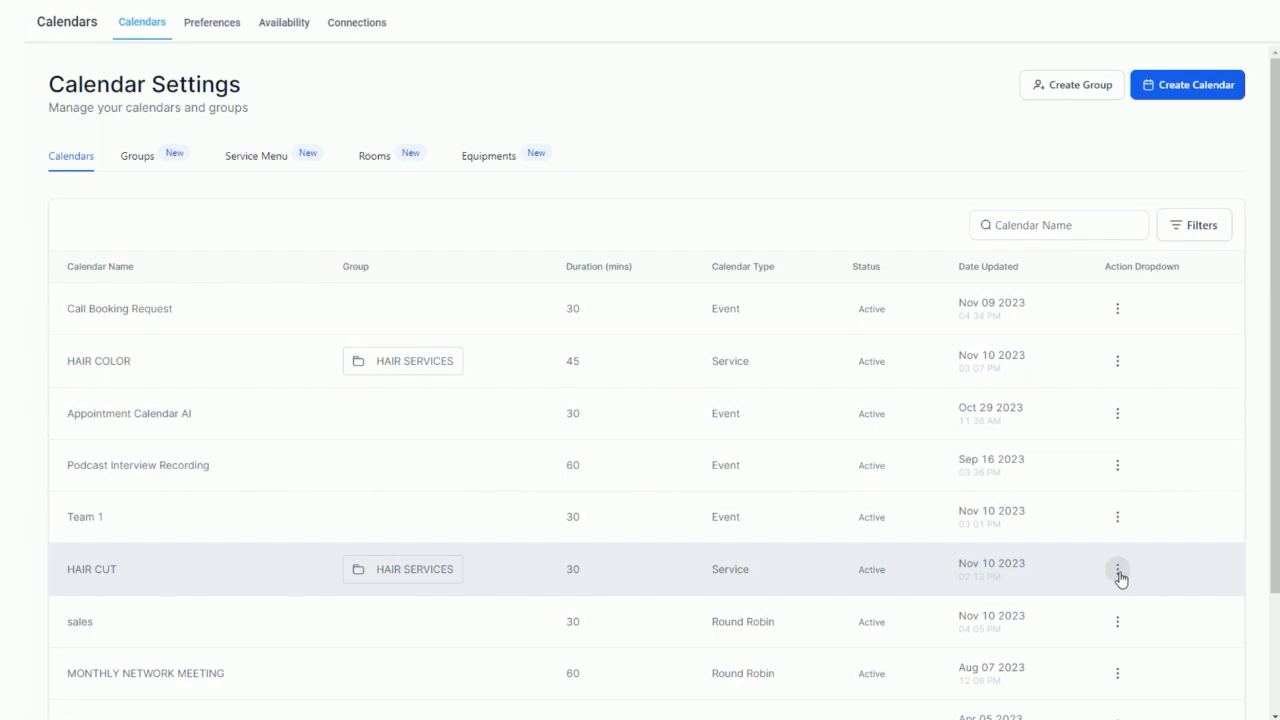
Step: Examine the actions available for the Team 1 calendar, including copying its permanent and scheduling links
left_click(1117, 518)
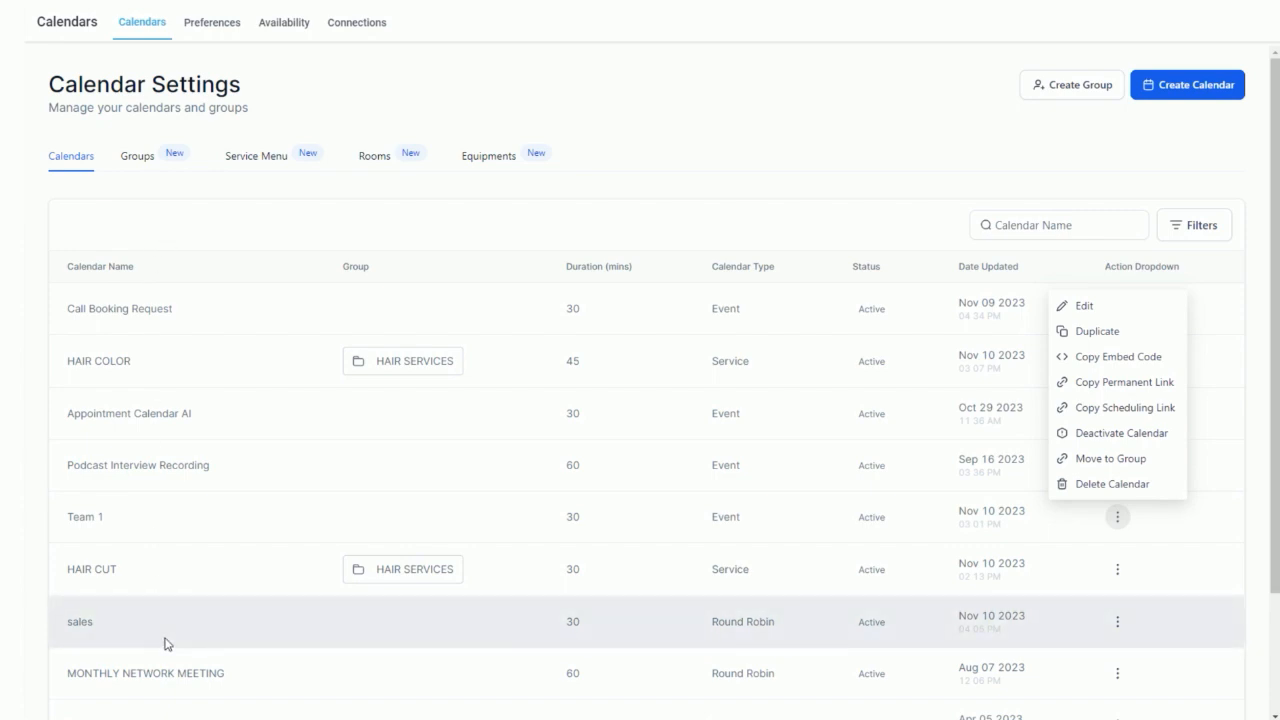
left_click(1140, 390)
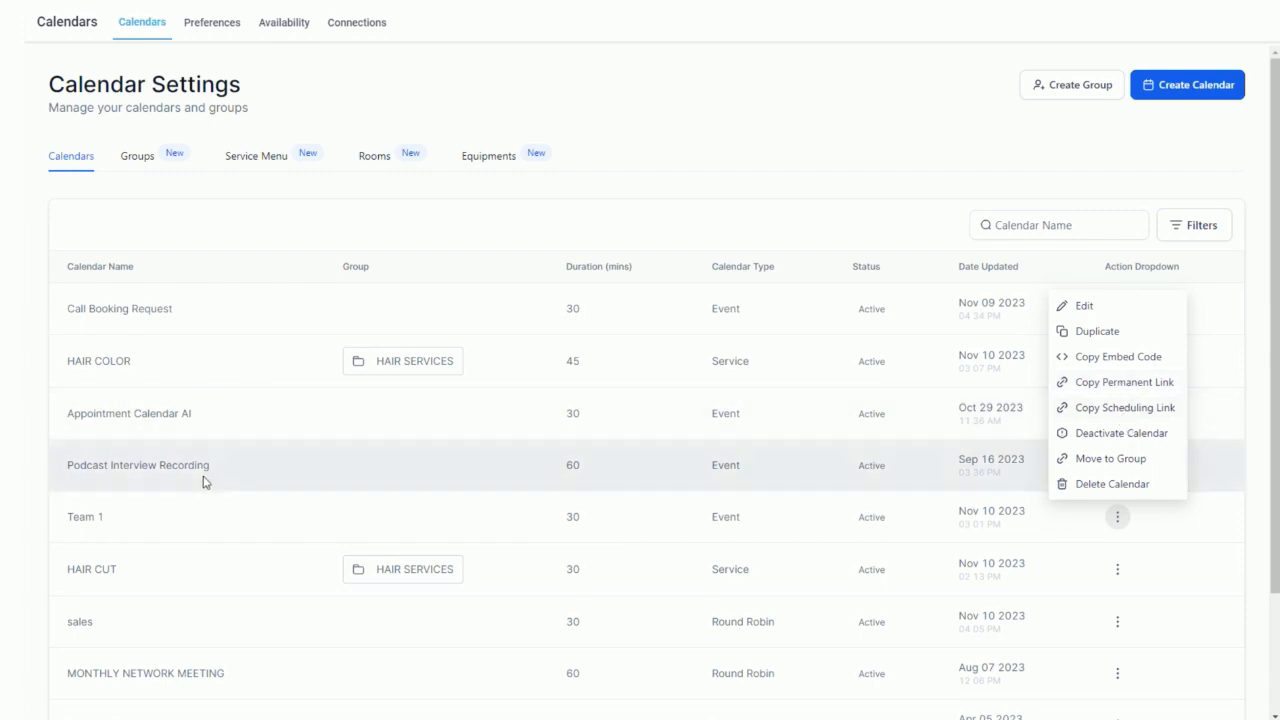
left_click(1219, 461)
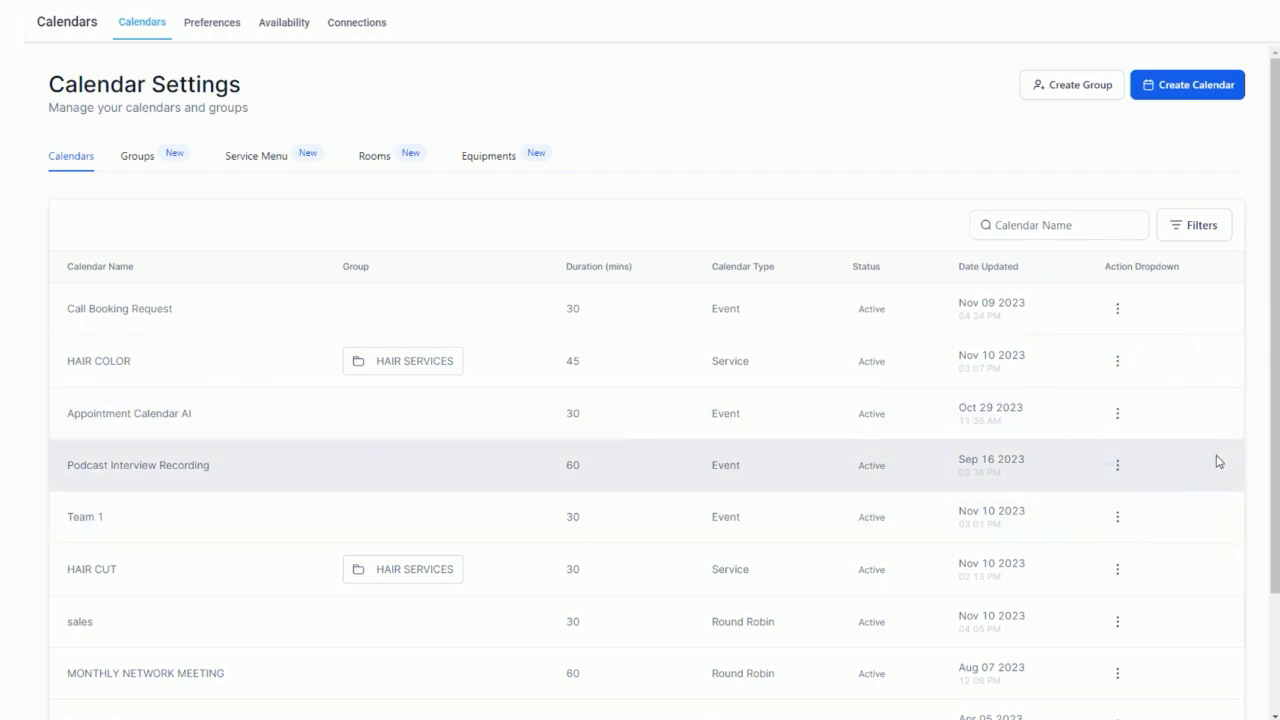
Step: Open the Team 1 calendar for editing, examine the custom URL in its meeting details, and close the editor
left_click(1118, 466)
left_click(1102, 500)
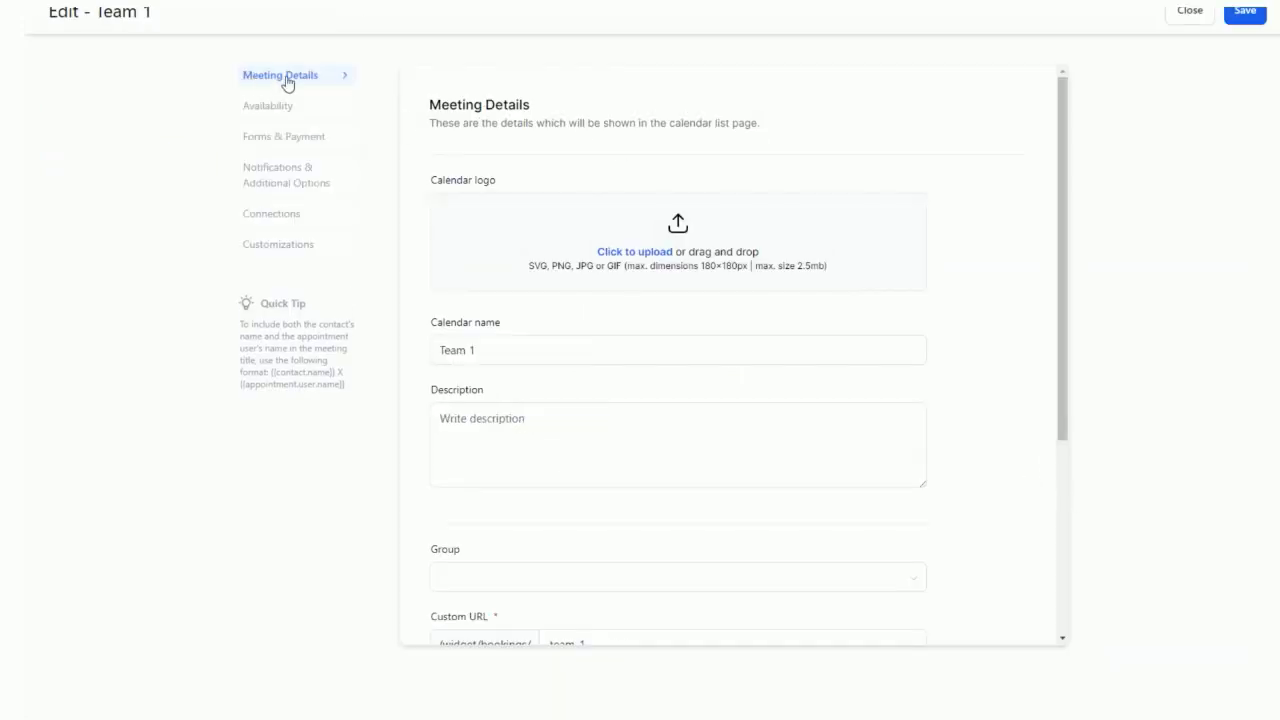
left_click(568, 350)
scroll(569, 363, "down", 1)
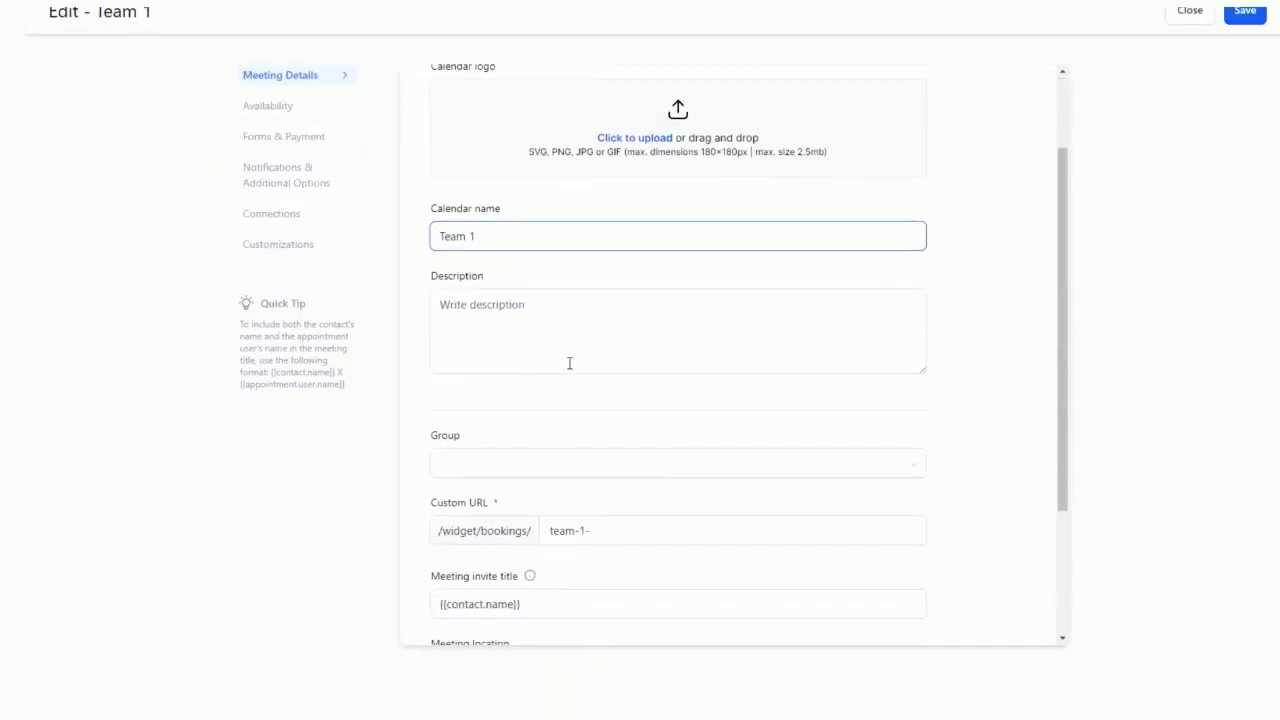
scroll(569, 363, "down", 2)
left_click_drag(437, 316, 480, 314)
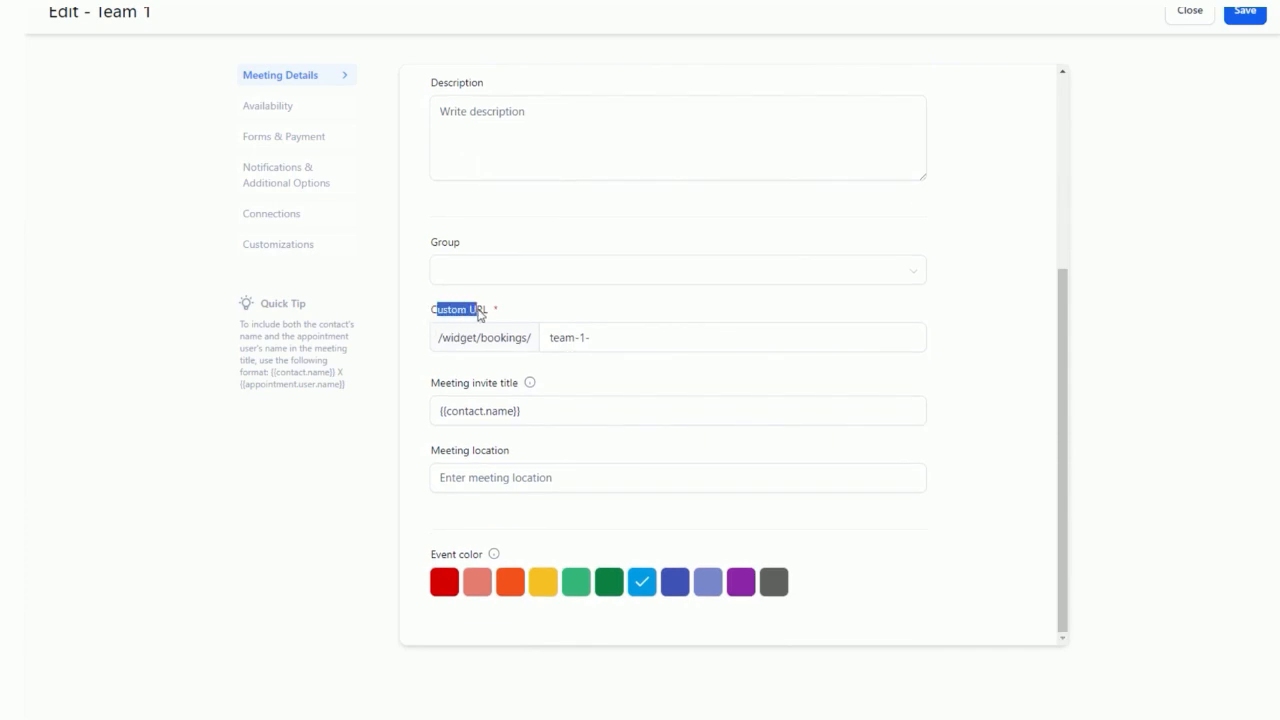
left_click(611, 337)
left_click_drag(592, 337, 547, 341)
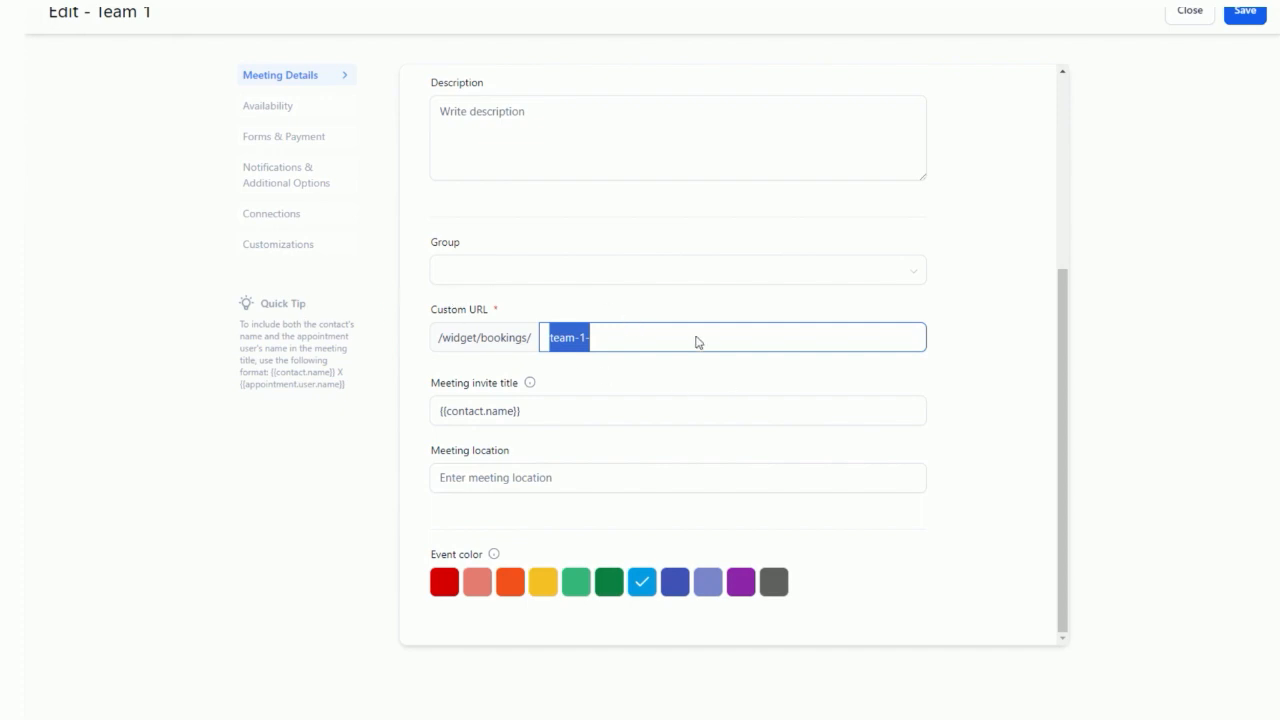
scroll(694, 340, "up", 3)
left_click(1184, 22)
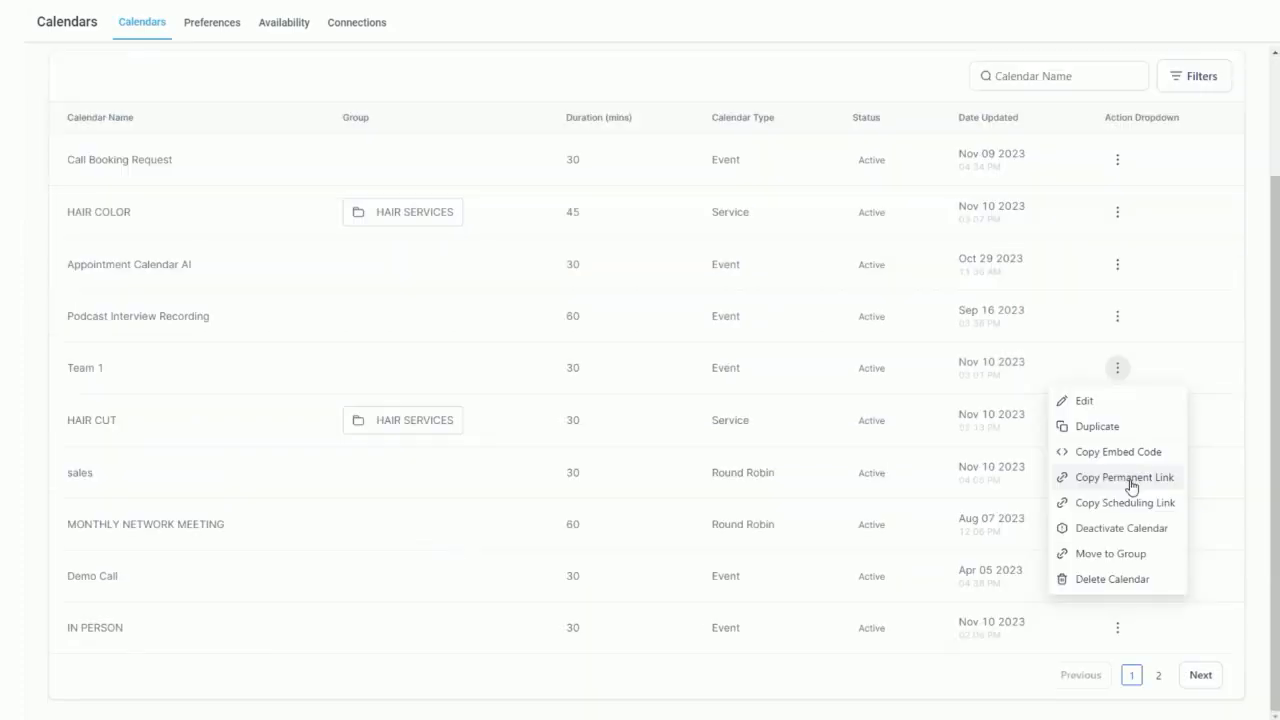